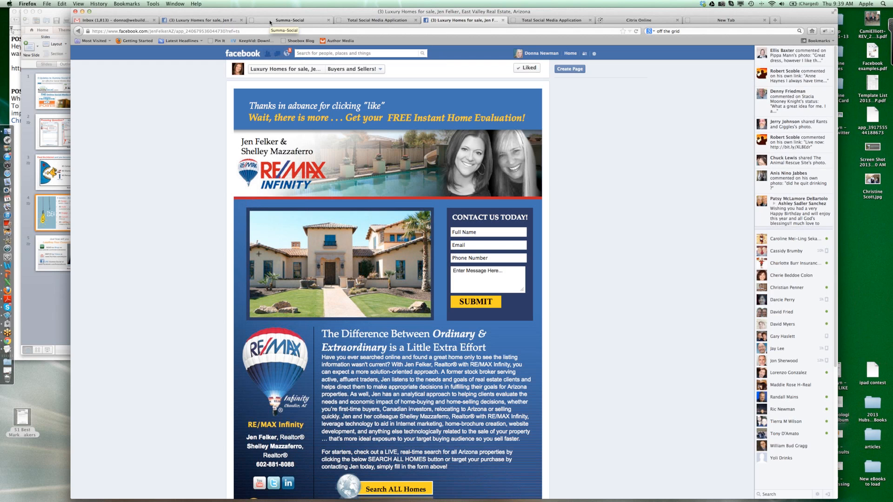
- Switch to the Summa Social application, set the industry to Realtor and choose Facebook as the network
{"action": "left_click", "coordinate": [270, 23]}
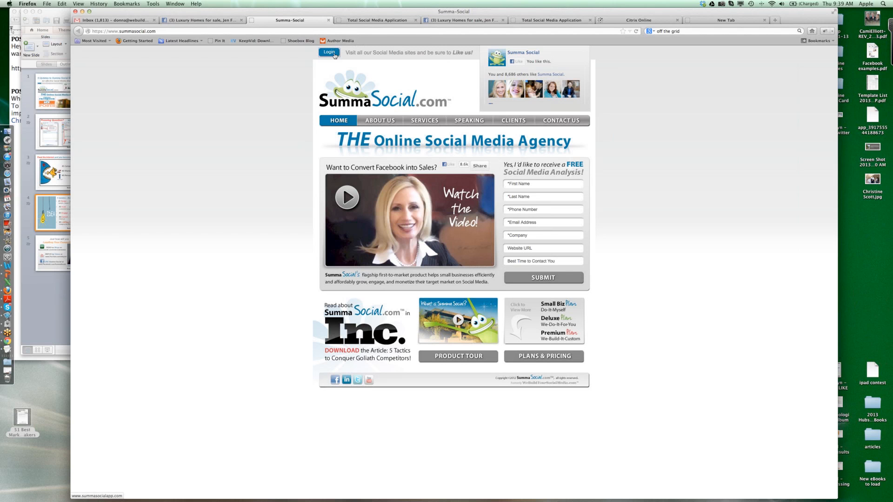
{"action": "left_click", "coordinate": [370, 22]}
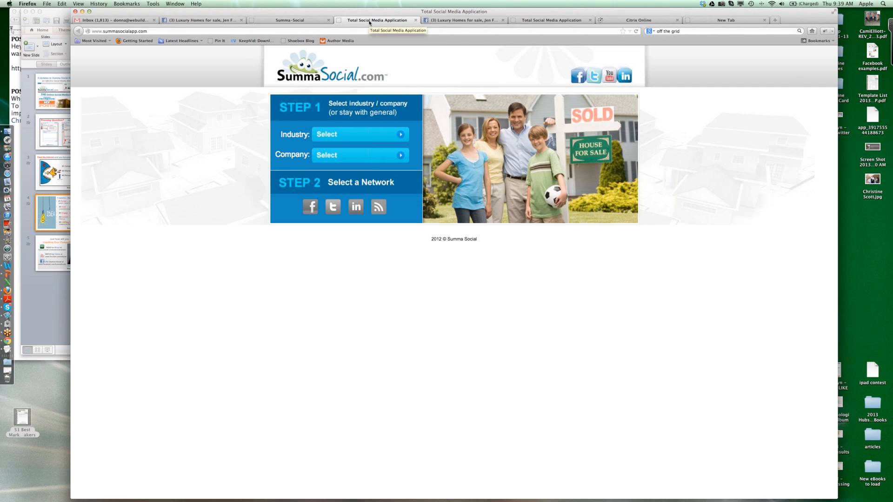
{"action": "left_click", "coordinate": [401, 135]}
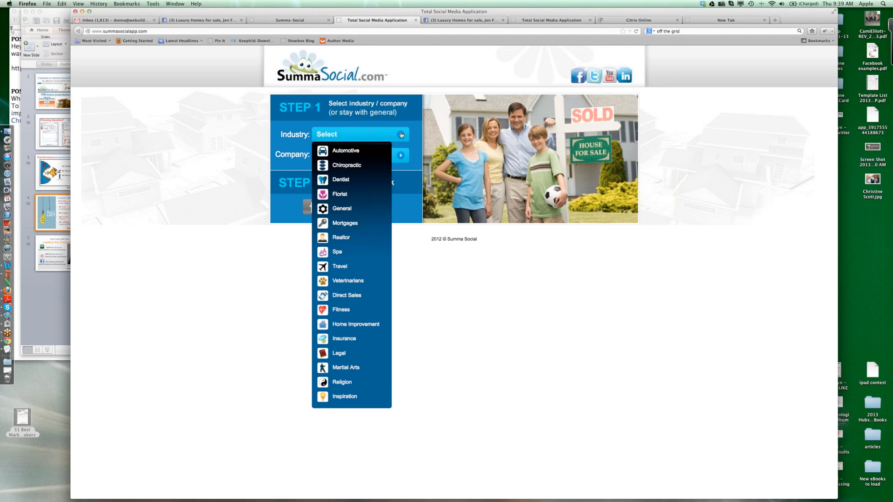
{"action": "left_click", "coordinate": [344, 212]}
{"action": "left_click", "coordinate": [400, 135]}
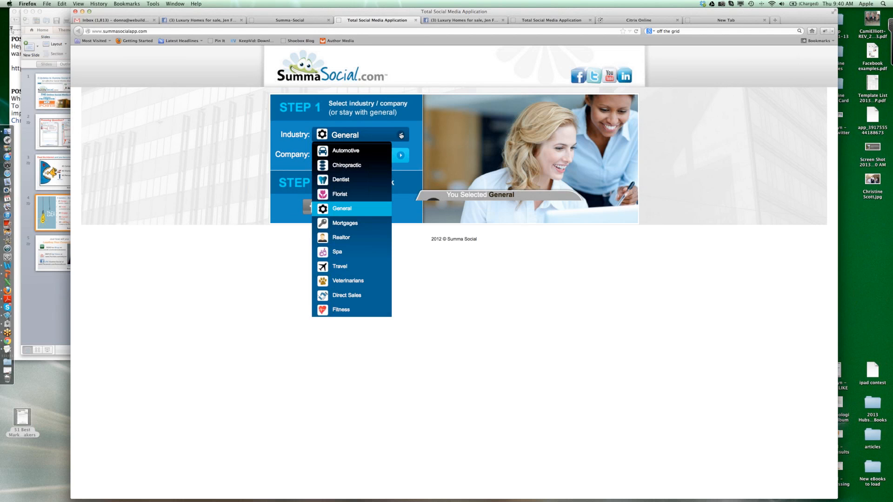
{"action": "left_click", "coordinate": [339, 238]}
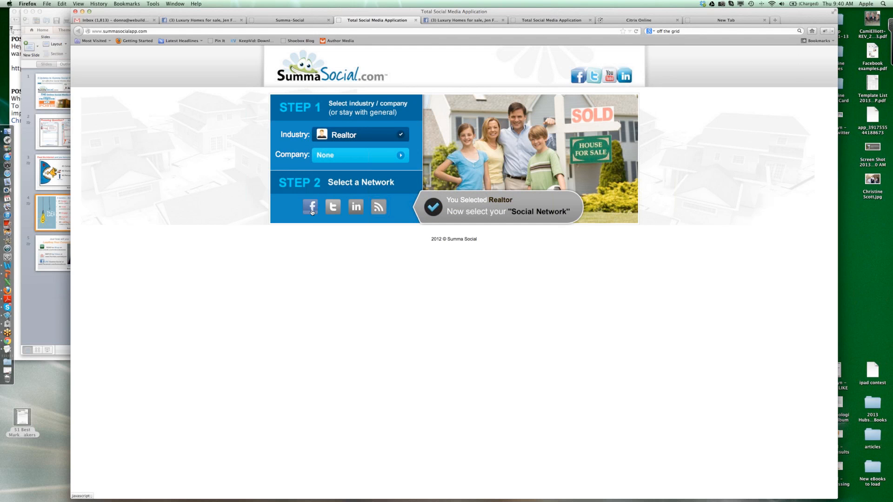
{"action": "left_click", "coordinate": [311, 208]}
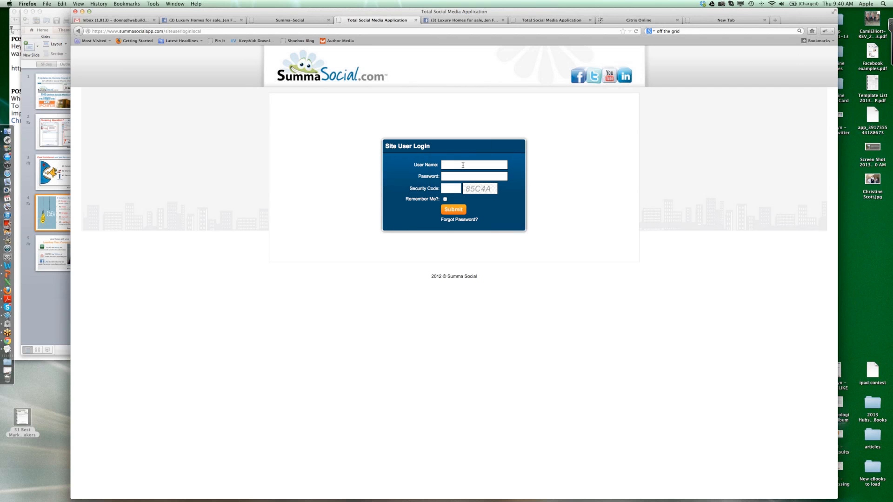
- Log in to the site with the account user name, password and displayed security code
{"action": "type", "text": "do"}
{"action": "left_click", "coordinate": [460, 173]}
{"action": "left_click", "coordinate": [454, 189]}
{"action": "type", "text": "85C4A"}
{"action": "left_click", "coordinate": [454, 209]}
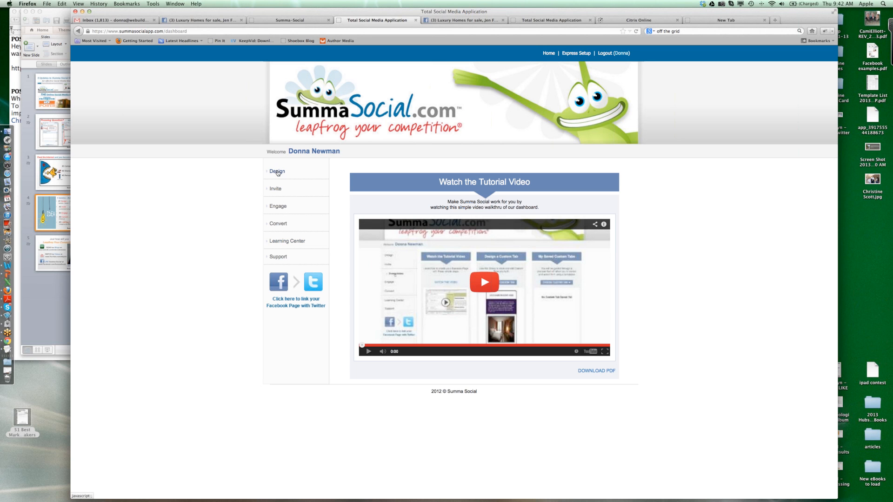
- Open the cover image design library and choose the Cover Photo 4 template for editing
{"action": "left_click", "coordinate": [278, 171]}
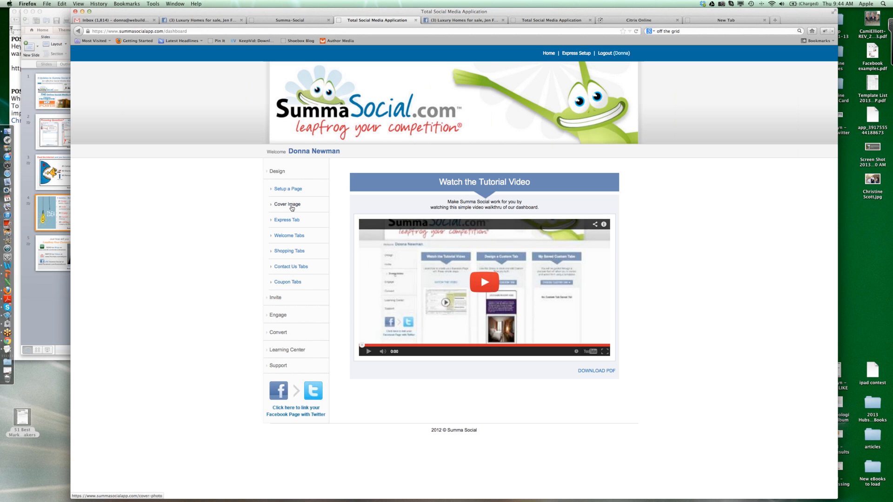
{"action": "left_click", "coordinate": [294, 207]}
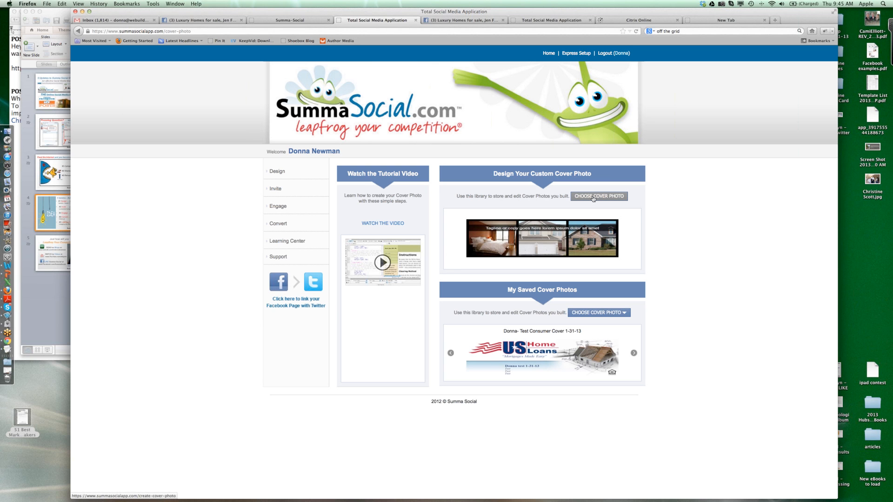
{"action": "left_click", "coordinate": [593, 197]}
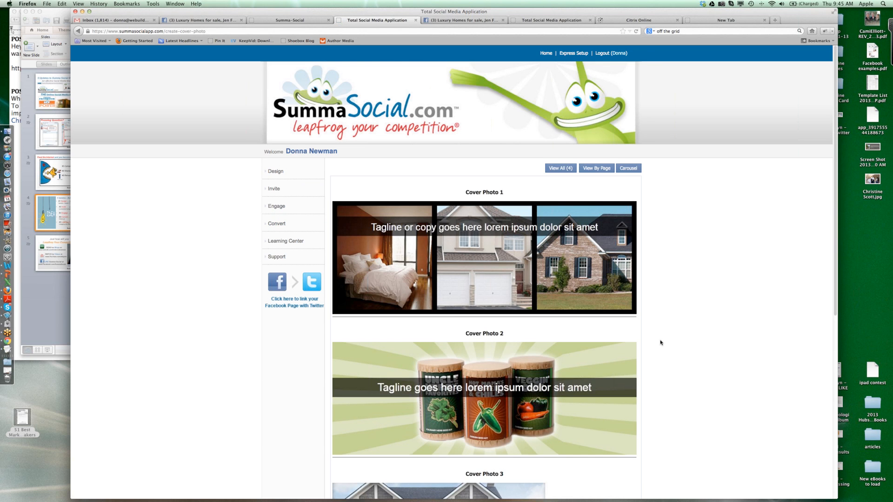
{"action": "scroll", "coordinate": [660, 343], "scroll_direction": "down", "scroll_amount": 5}
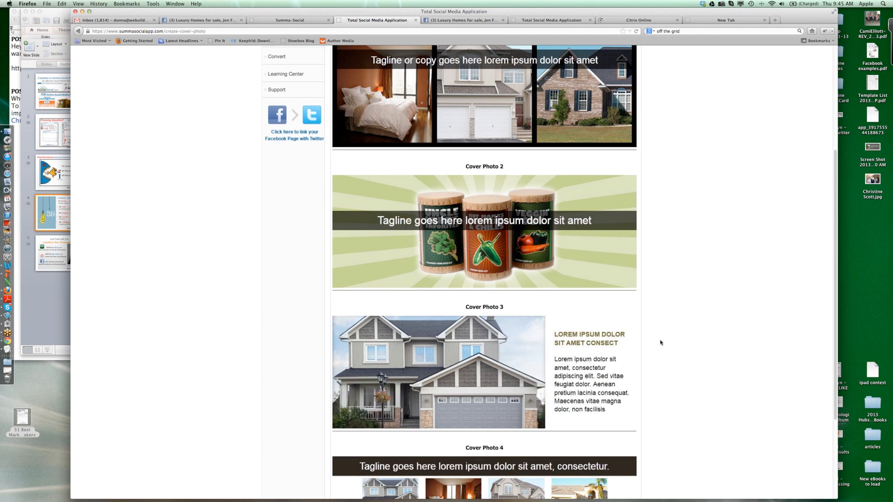
{"action": "scroll", "coordinate": [661, 342], "scroll_direction": "down", "scroll_amount": 2}
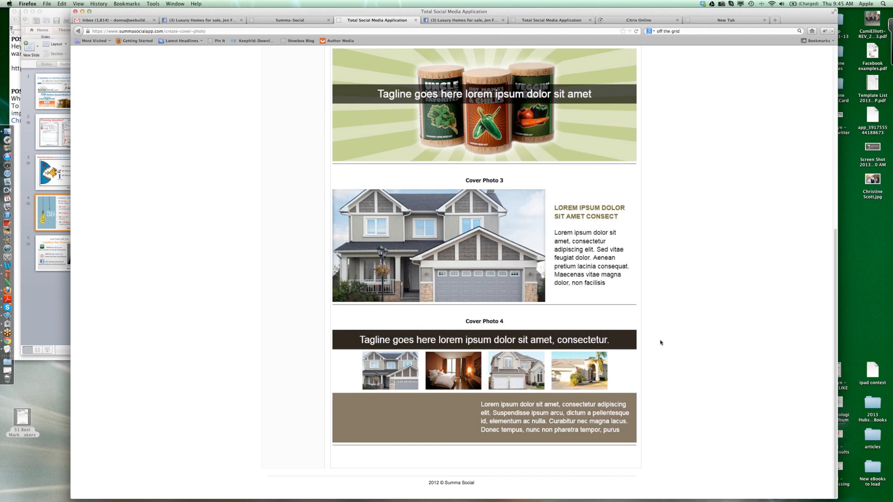
{"action": "left_click", "coordinate": [498, 359]}
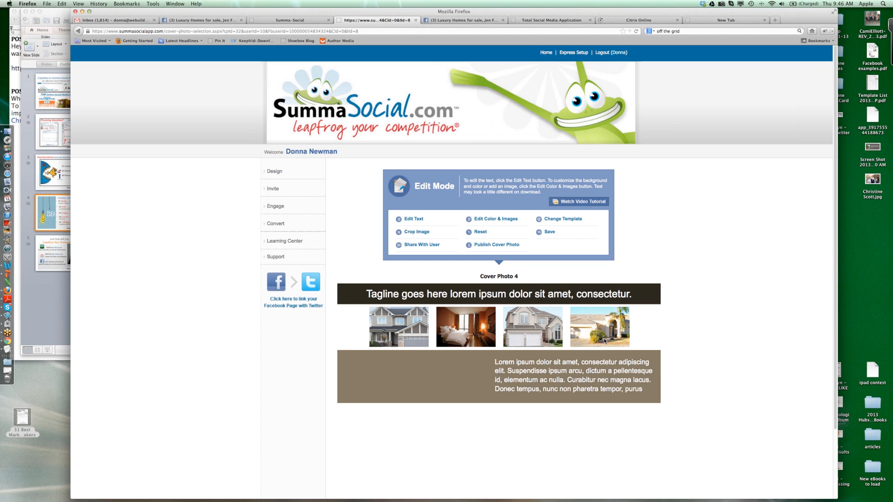
- View the text editors for Cover Photo 4's tagline and body paragraph, closing each without changes
{"action": "left_click", "coordinate": [421, 221]}
{"action": "left_click", "coordinate": [417, 295]}
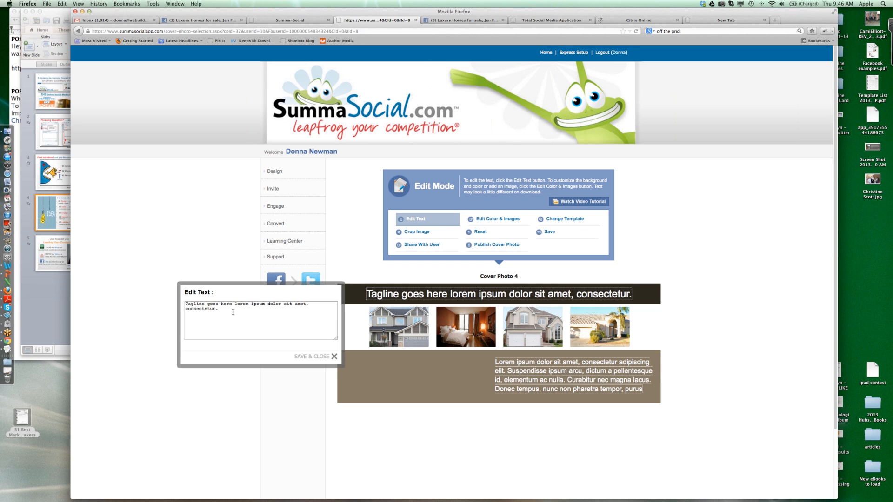
{"action": "left_click", "coordinate": [334, 356]}
{"action": "left_click", "coordinate": [526, 366]}
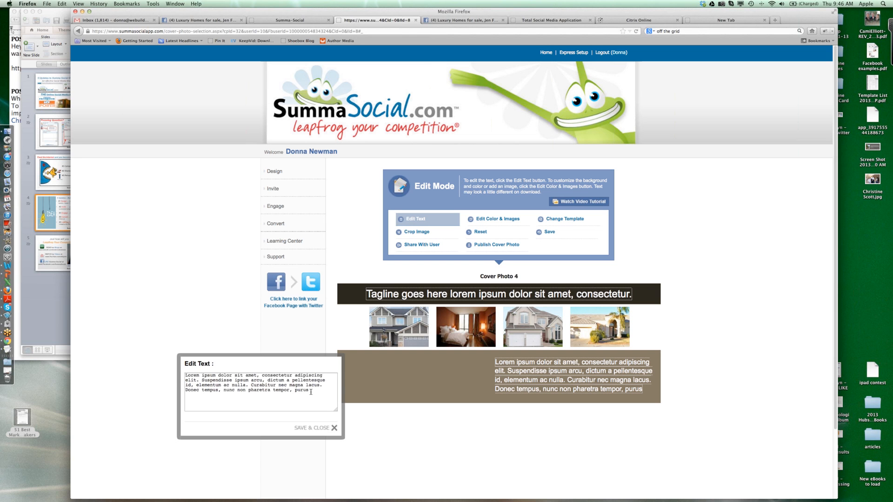
{"action": "left_click", "coordinate": [335, 428]}
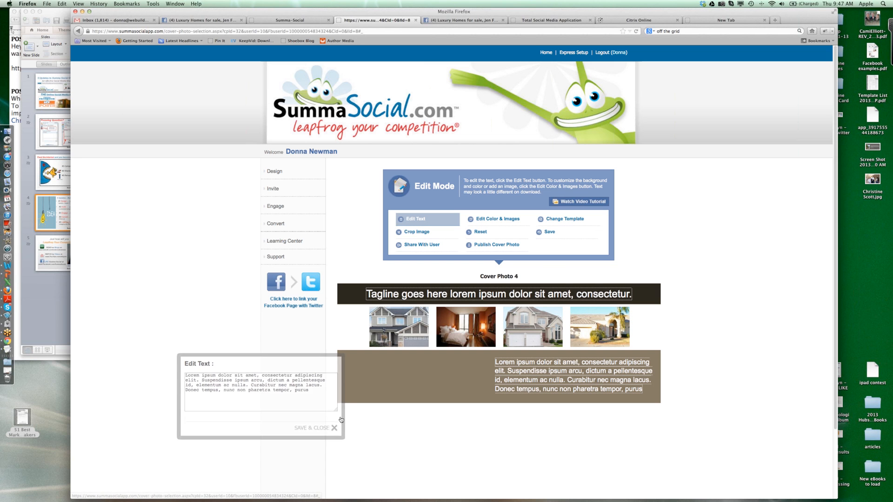
- Inspect the image options of the first house photo, and view the luxury homes Facebook page's finished cover for comparison
{"action": "left_click", "coordinate": [504, 221]}
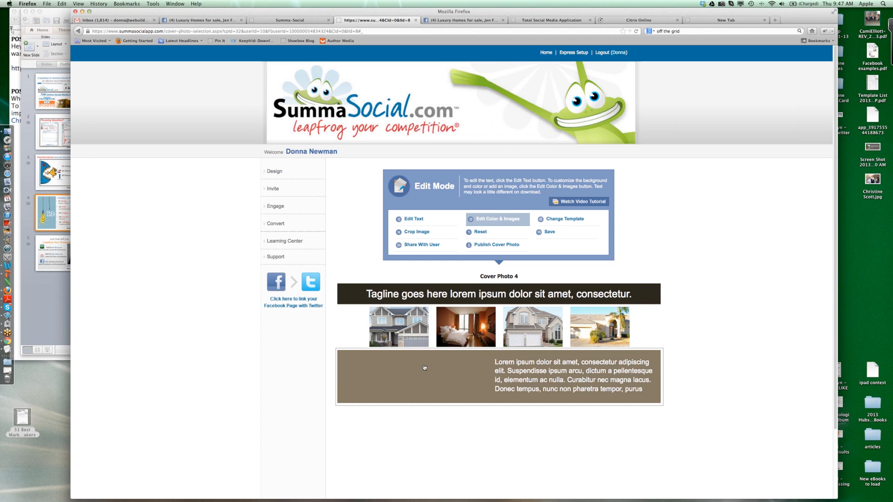
{"action": "left_click", "coordinate": [420, 340]}
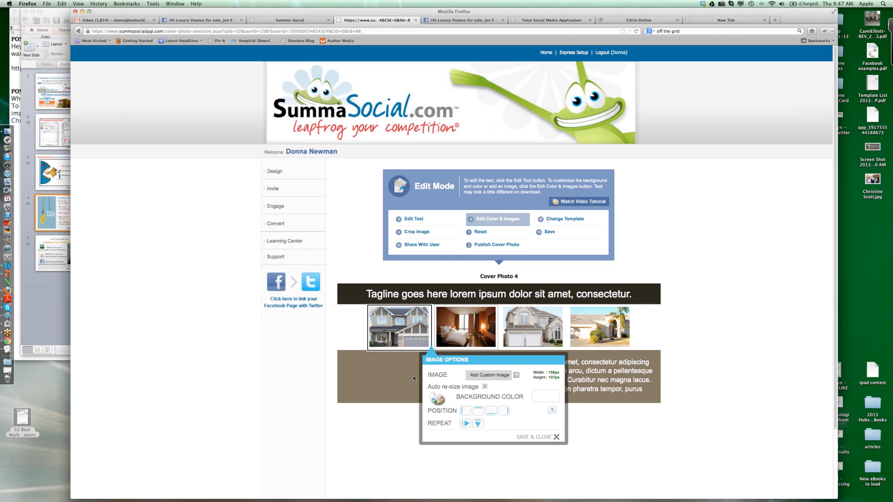
{"action": "left_click", "coordinate": [557, 437]}
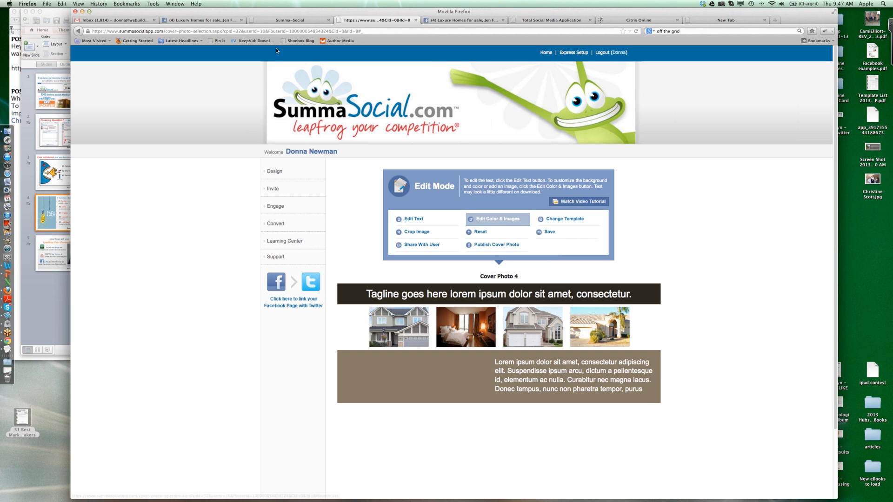
{"action": "left_click", "coordinate": [218, 20]}
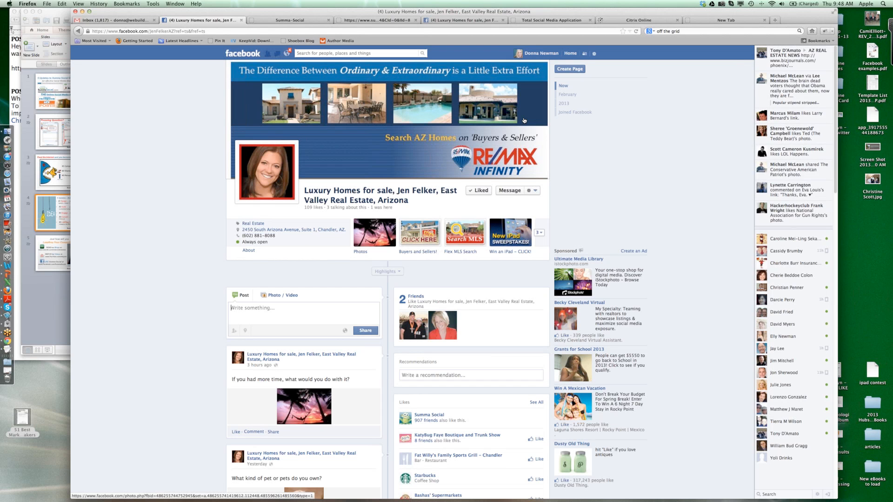
{"action": "left_click", "coordinate": [368, 21]}
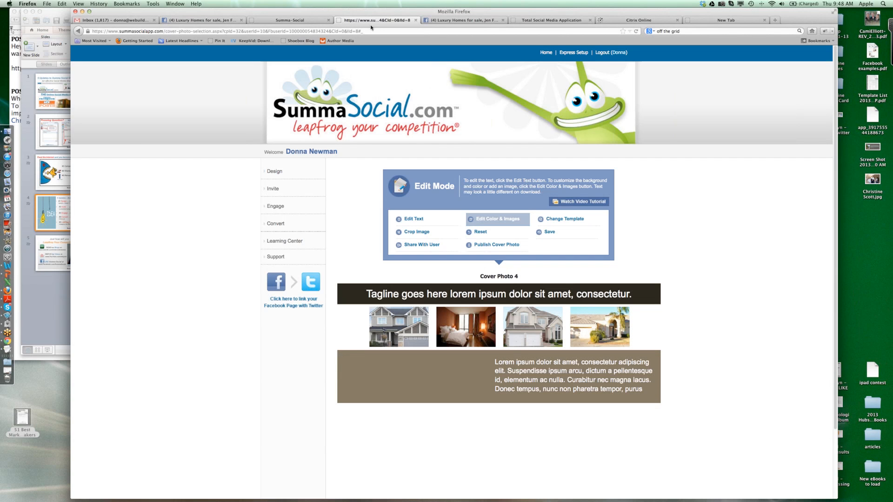
- Open the saved 810px author custom tab from the Welcome Tabs design section
{"action": "left_click", "coordinate": [277, 173]}
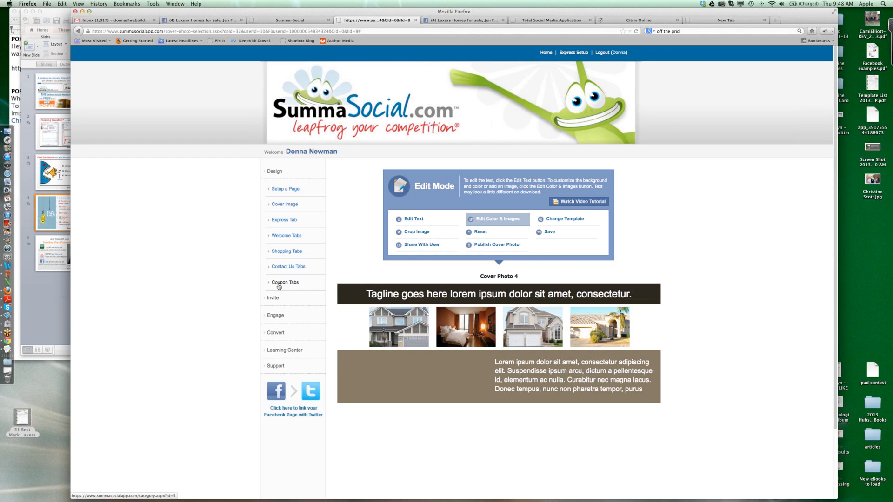
{"action": "left_click", "coordinate": [281, 238]}
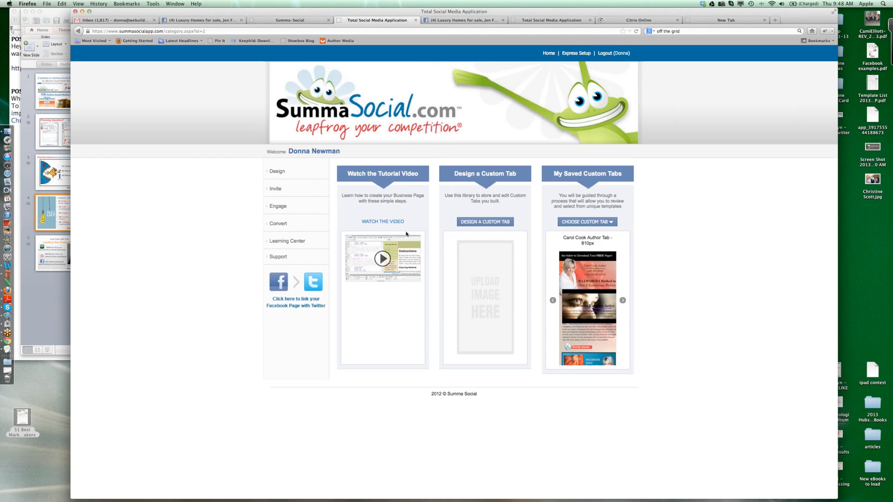
{"action": "left_click", "coordinate": [588, 285]}
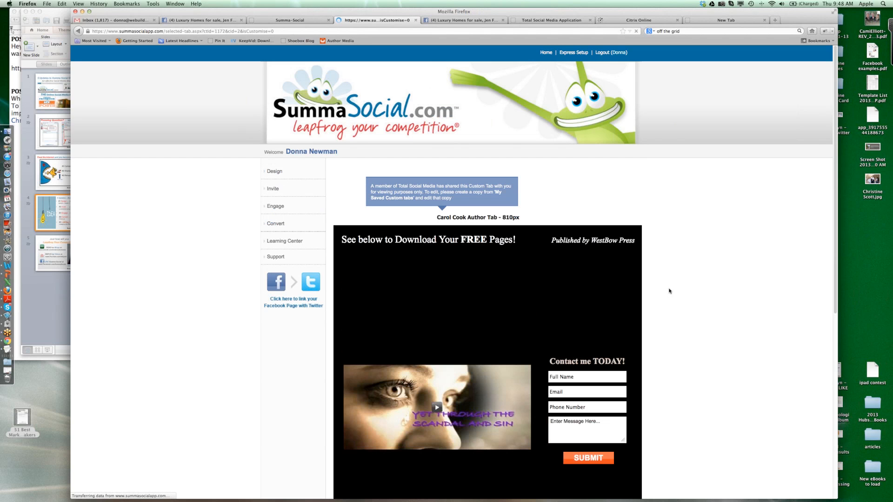
- Examine the author tab's layout, including its header, video, contact form, biography, testimonials, website link and free download offer
{"action": "scroll", "coordinate": [669, 291], "scroll_direction": "down", "scroll_amount": 5}
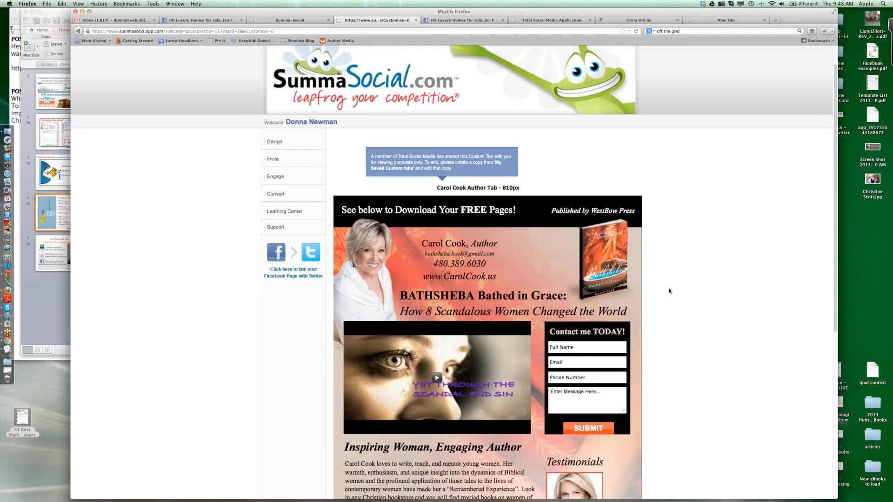
{"action": "scroll", "coordinate": [669, 291], "scroll_direction": "down", "scroll_amount": 1}
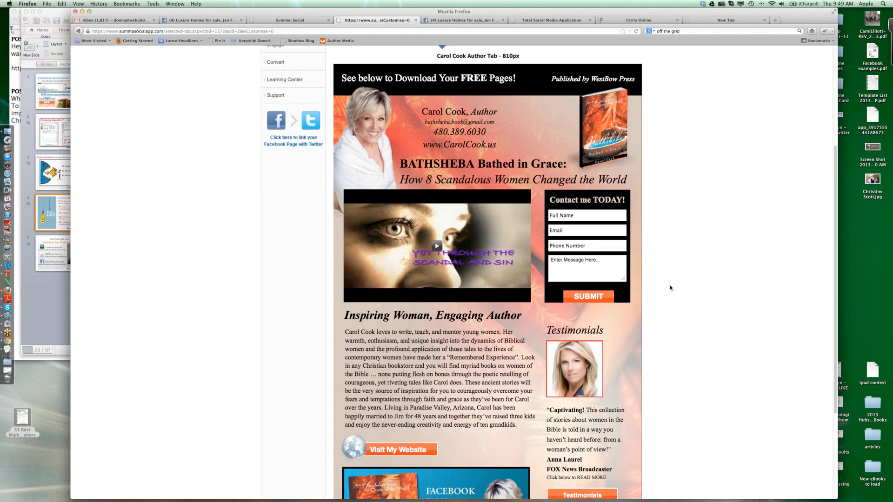
{"action": "scroll", "coordinate": [670, 287], "scroll_direction": "down", "scroll_amount": 3}
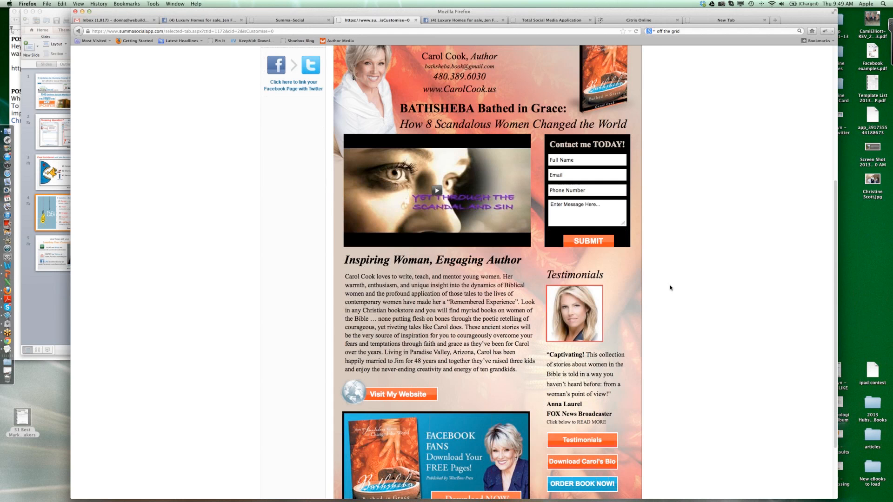
{"action": "scroll", "coordinate": [670, 287], "scroll_direction": "up", "scroll_amount": 5}
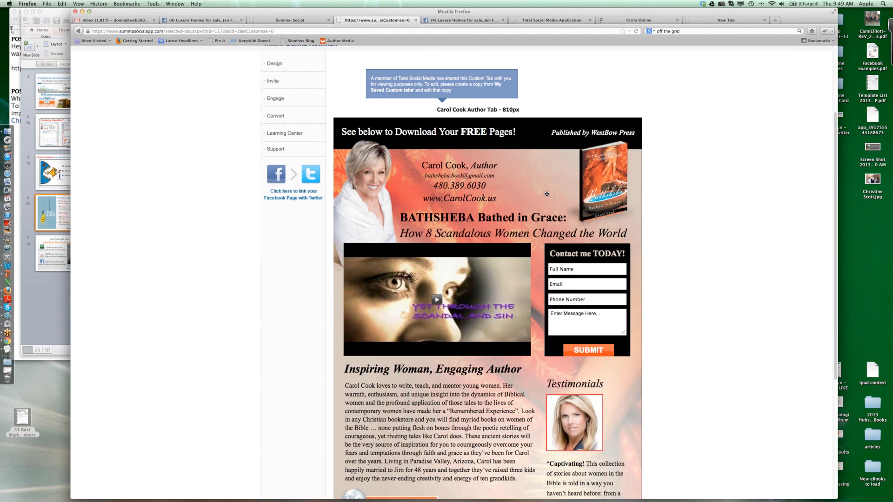
{"action": "scroll", "coordinate": [547, 194], "scroll_direction": "up", "scroll_amount": 5}
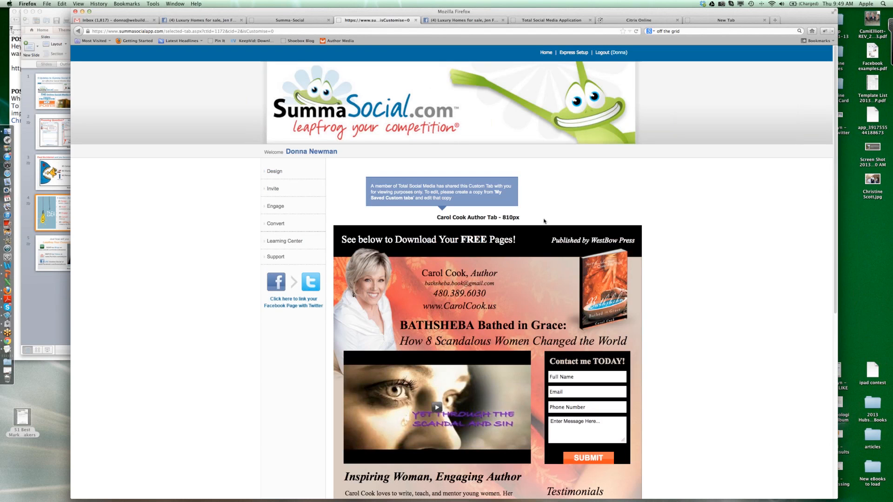
{"action": "scroll", "coordinate": [544, 264], "scroll_direction": "down", "scroll_amount": 3}
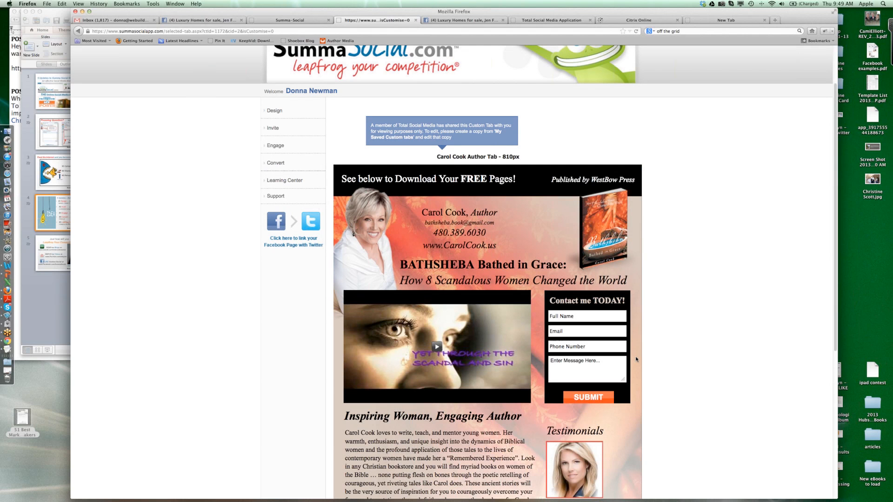
{"action": "scroll", "coordinate": [635, 356], "scroll_direction": "down", "scroll_amount": 2}
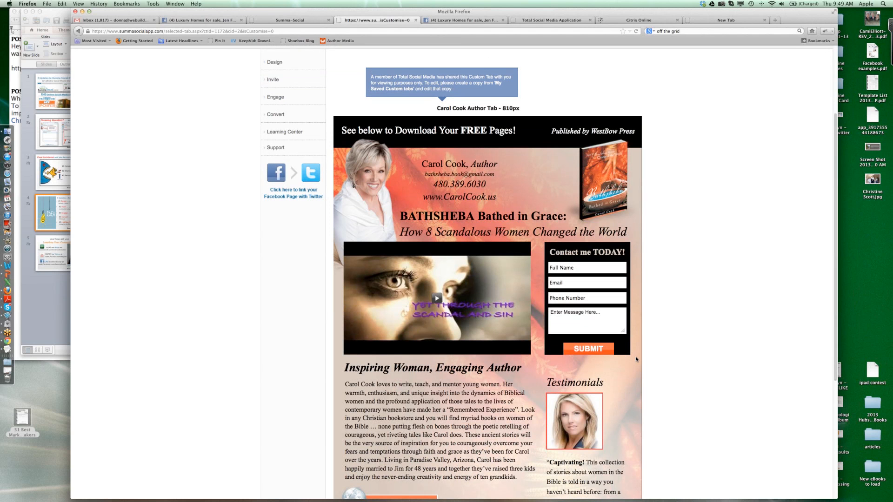
{"action": "scroll", "coordinate": [636, 356], "scroll_direction": "down", "scroll_amount": 2}
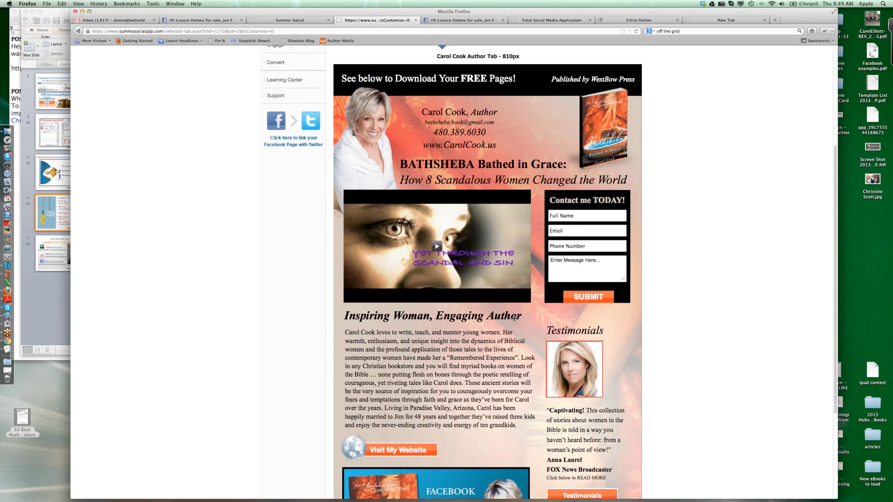
{"action": "scroll", "coordinate": [513, 318], "scroll_direction": "down", "scroll_amount": 3}
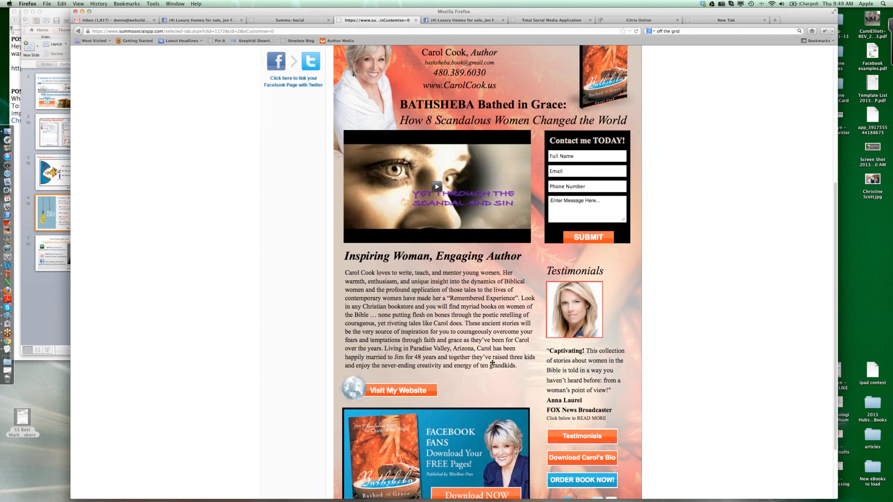
{"action": "scroll", "coordinate": [521, 365], "scroll_direction": "down", "scroll_amount": 3}
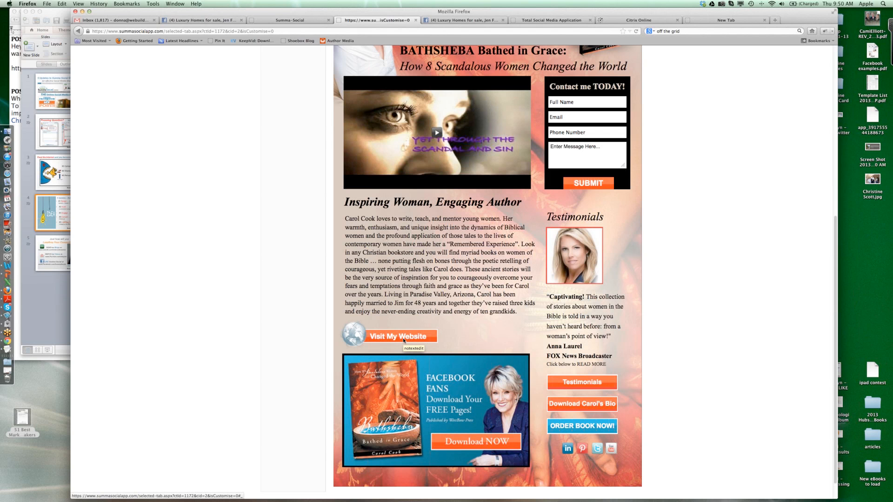
{"action": "scroll", "coordinate": [403, 340], "scroll_direction": "up", "scroll_amount": 10}
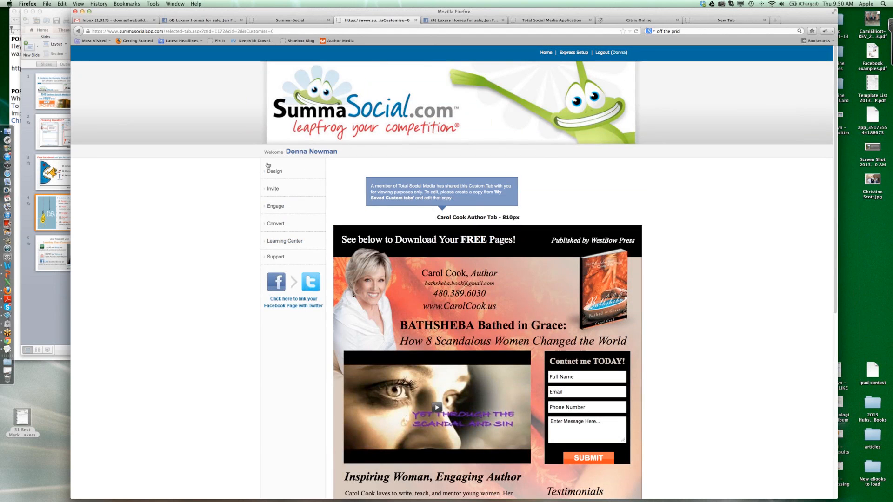
- Open the Design Sweepstakes template library through the Invite section's Customize Sweepstakes option
{"action": "left_click", "coordinate": [272, 189]}
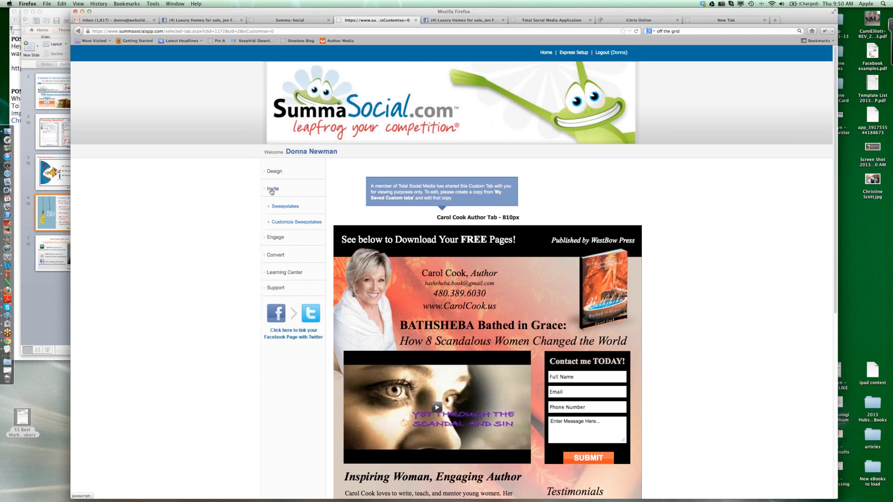
{"action": "left_click", "coordinate": [281, 224]}
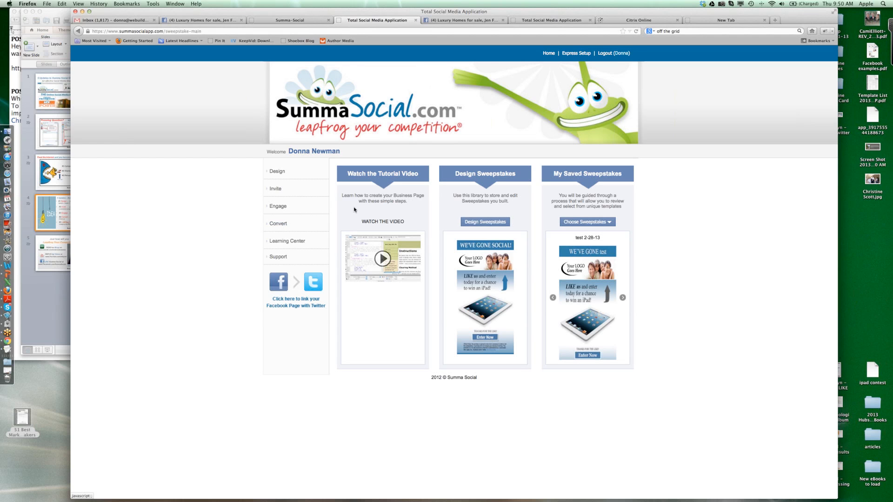
{"action": "left_click", "coordinate": [483, 227]}
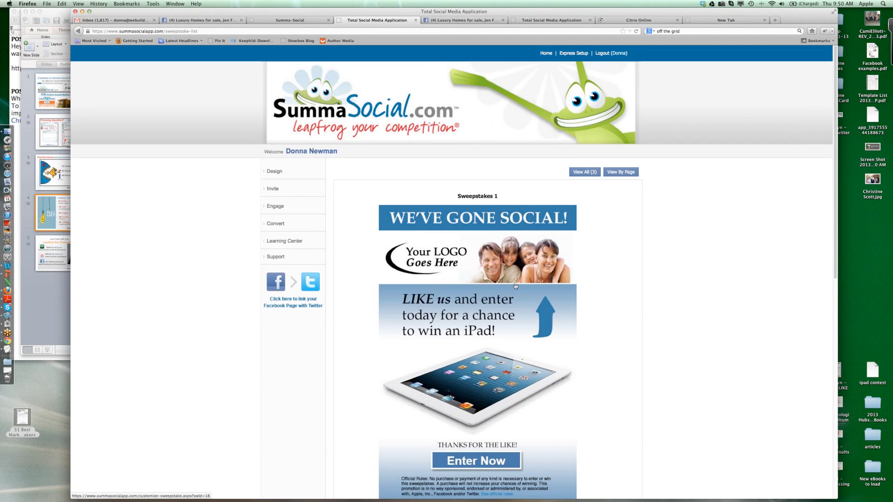
- Browse the three sweepstakes templates and open Sweepstakes 1 for customizing
{"action": "scroll", "coordinate": [597, 287], "scroll_direction": "down", "scroll_amount": 2}
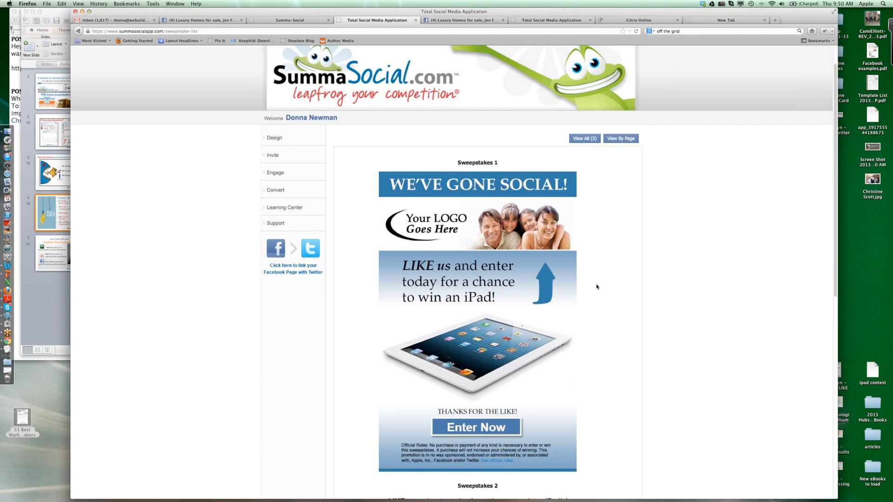
{"action": "scroll", "coordinate": [597, 287], "scroll_direction": "down", "scroll_amount": 10}
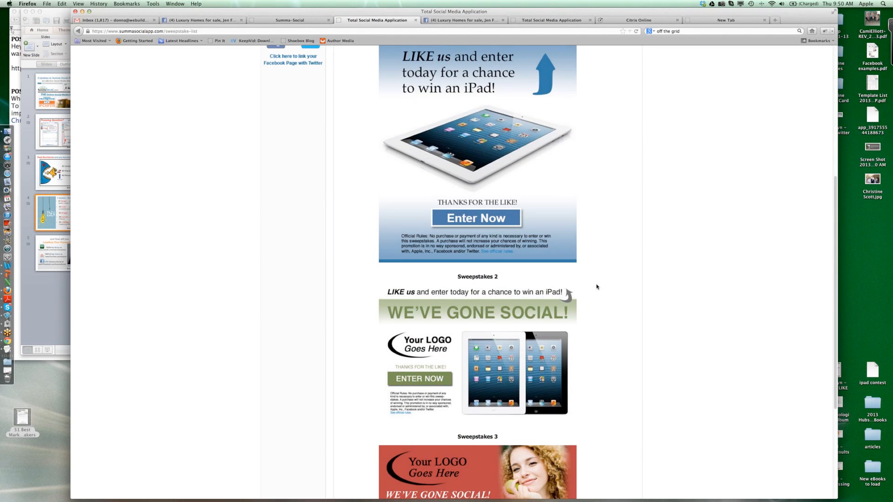
{"action": "scroll", "coordinate": [597, 287], "scroll_direction": "up", "scroll_amount": 1}
{"action": "scroll", "coordinate": [597, 287], "scroll_direction": "down", "scroll_amount": 8}
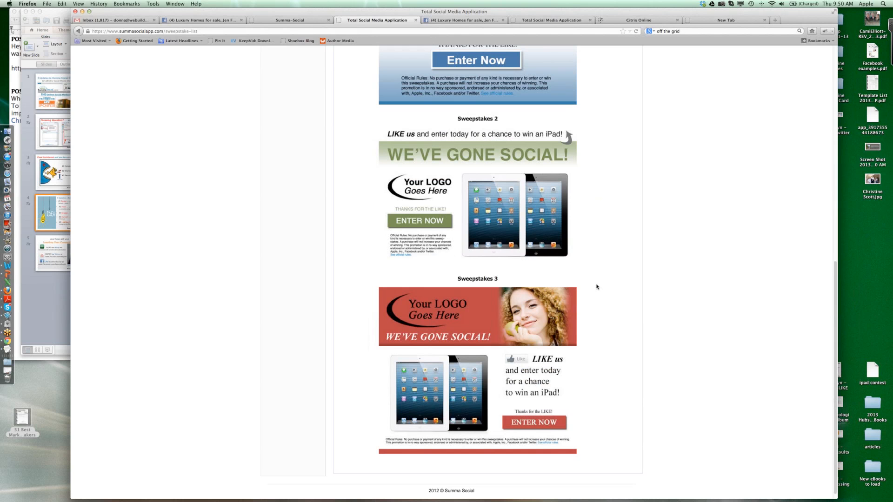
{"action": "scroll", "coordinate": [597, 287], "scroll_direction": "up", "scroll_amount": 16}
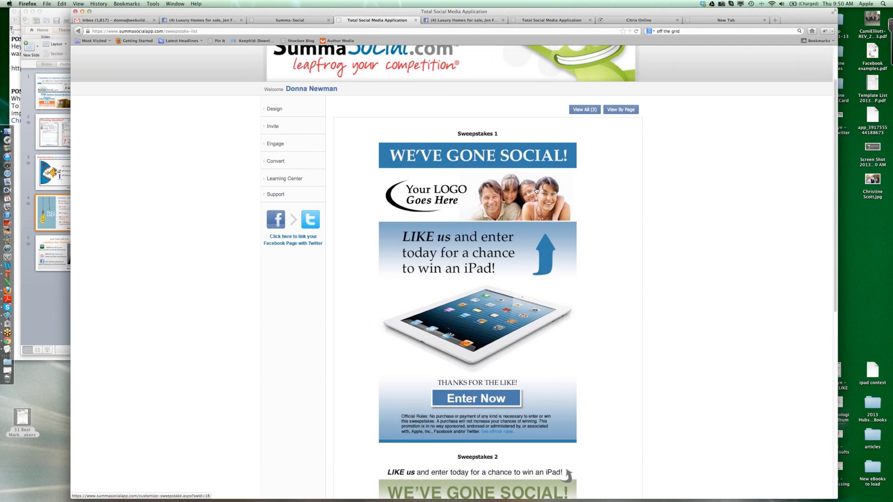
{"action": "left_click", "coordinate": [536, 190]}
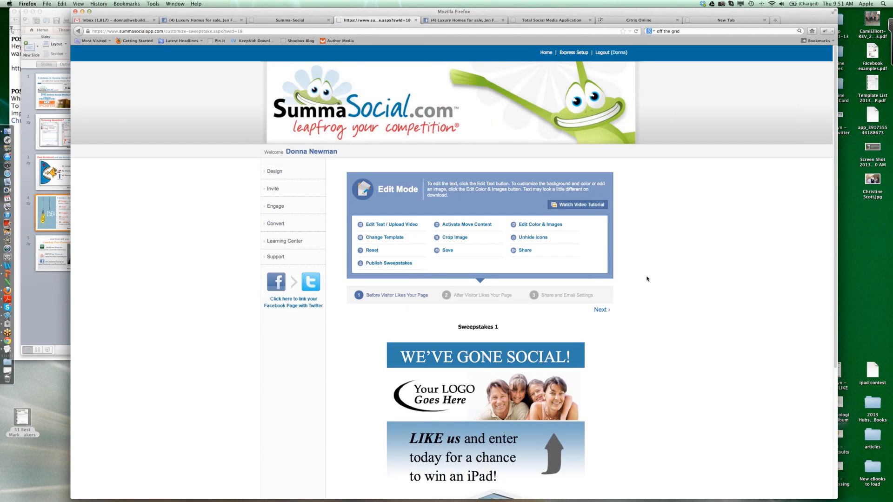
- View the text editor for Sweepstakes 1's "WE'VE GONE SOCIAL!" headline and close it without changes
{"action": "scroll", "coordinate": [647, 278], "scroll_direction": "down", "scroll_amount": 5}
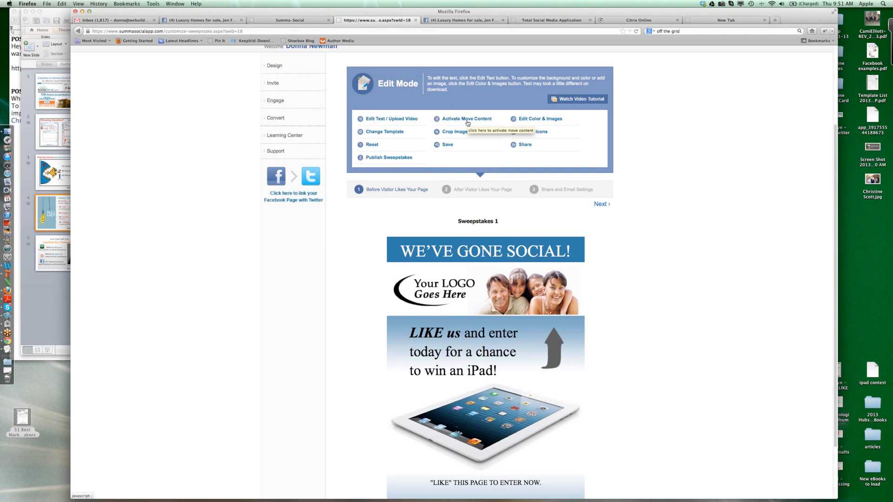
{"action": "left_click", "coordinate": [399, 121]}
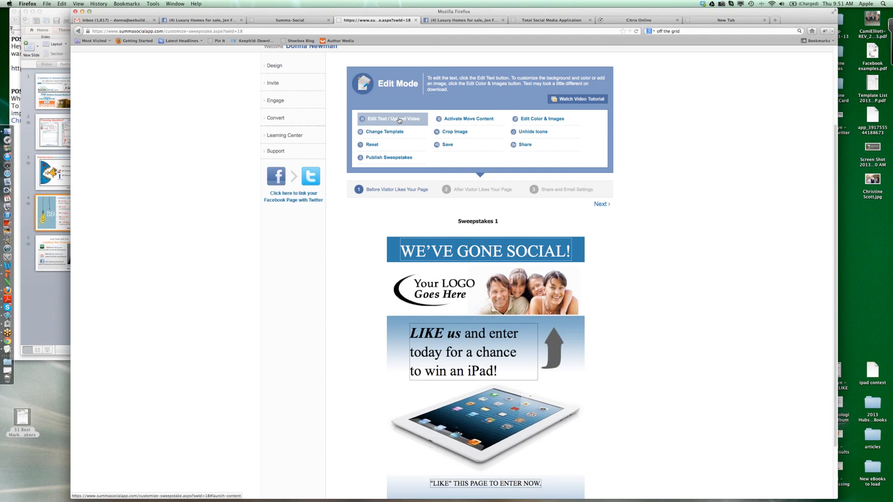
{"action": "left_click", "coordinate": [430, 250]}
{"action": "scroll", "coordinate": [430, 251], "scroll_direction": "down", "scroll_amount": 3}
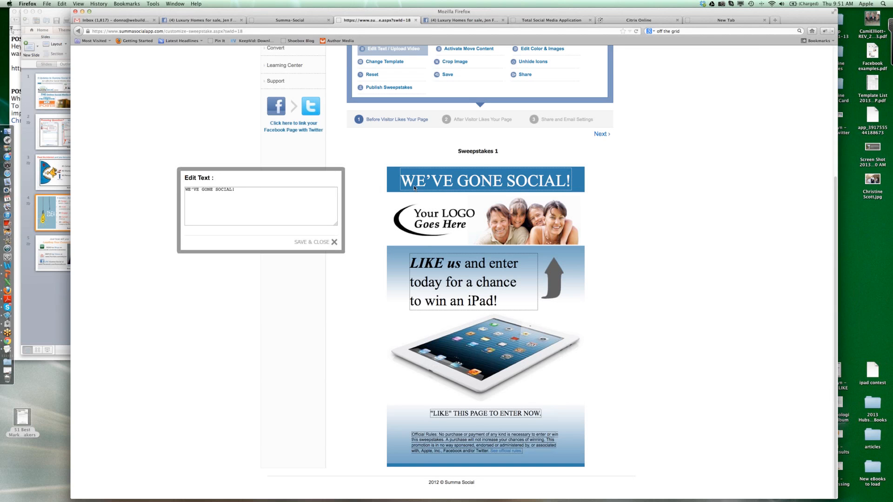
{"action": "left_click", "coordinate": [334, 242]}
- Inspect the image options of Sweepstakes 1's iPad picture and close them without changes
{"action": "scroll", "coordinate": [333, 244], "scroll_direction": "up", "scroll_amount": 2}
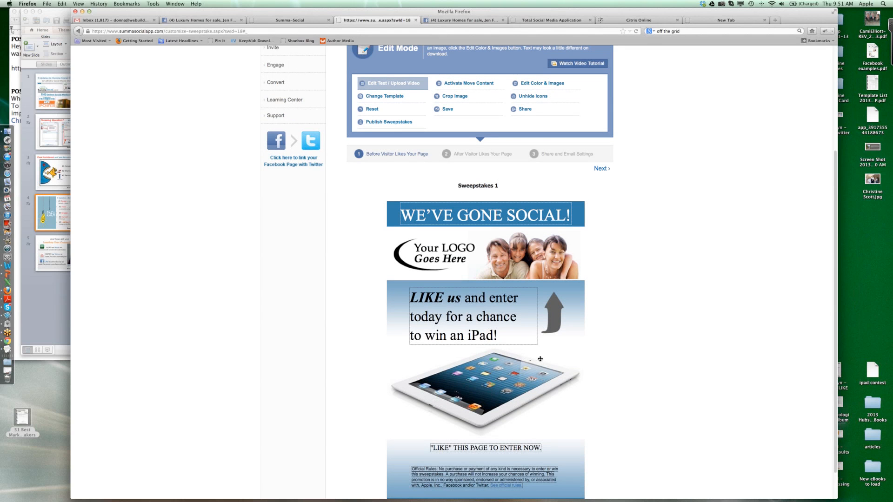
{"action": "left_click", "coordinate": [539, 83]}
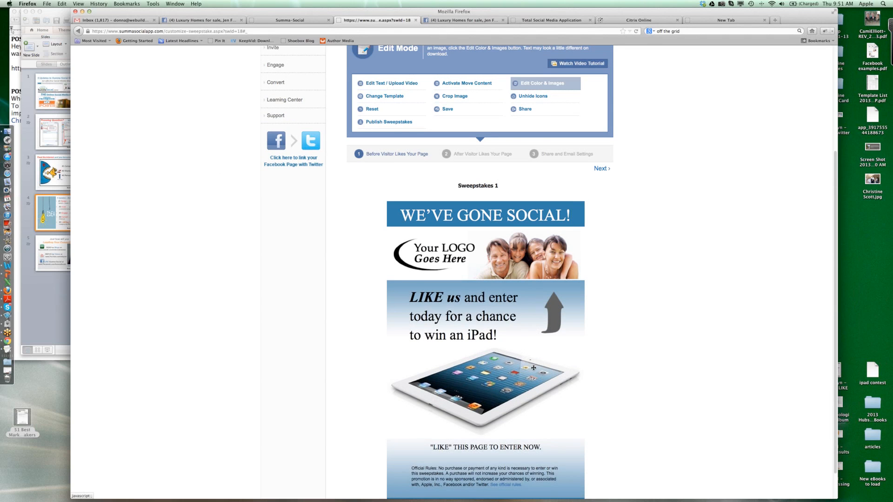
{"action": "left_click", "coordinate": [525, 382]}
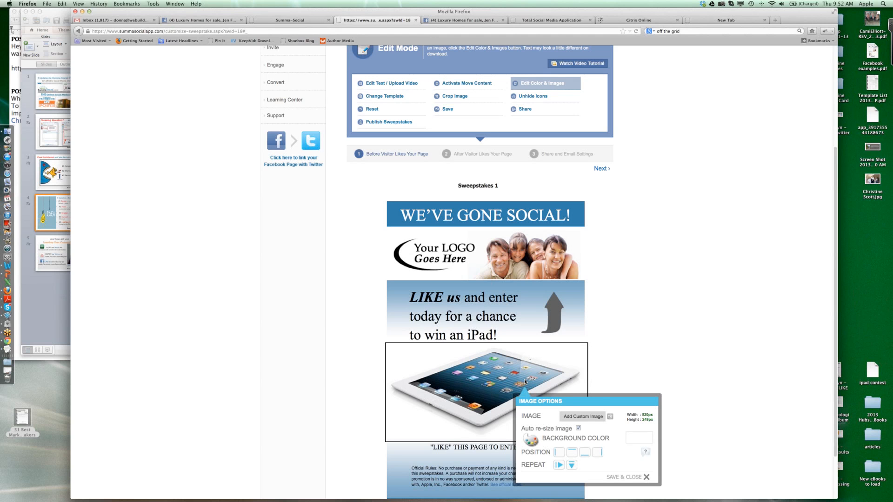
{"action": "left_click", "coordinate": [646, 477]}
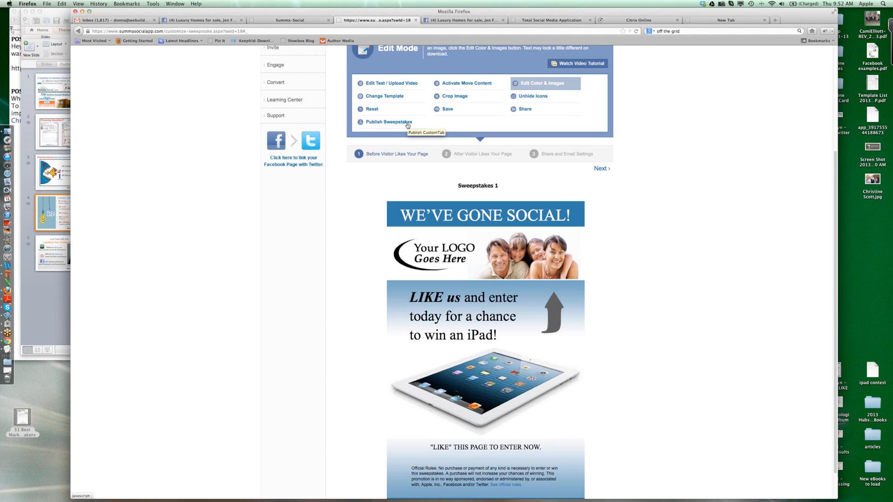
- Search Facebook for the Olberding Team Buying and Selling Arizona Homes page and view its published Win an iPad tab
{"action": "left_click", "coordinate": [227, 21]}
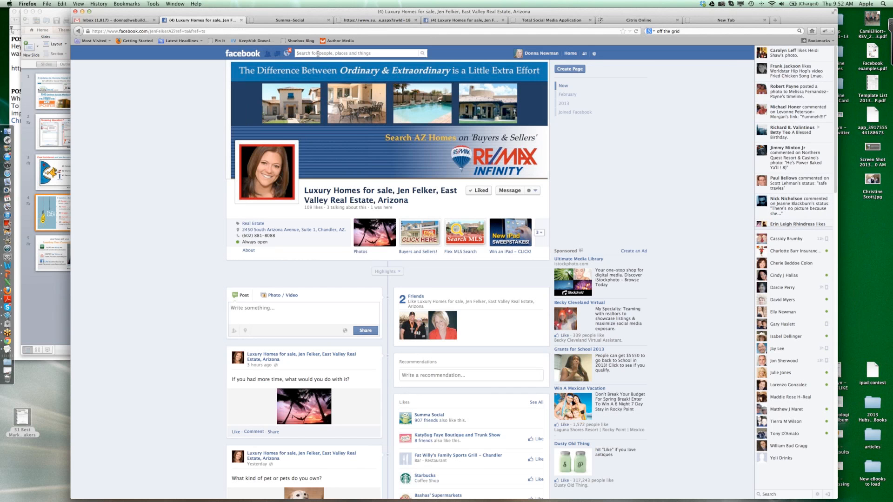
{"action": "left_click", "coordinate": [318, 54]}
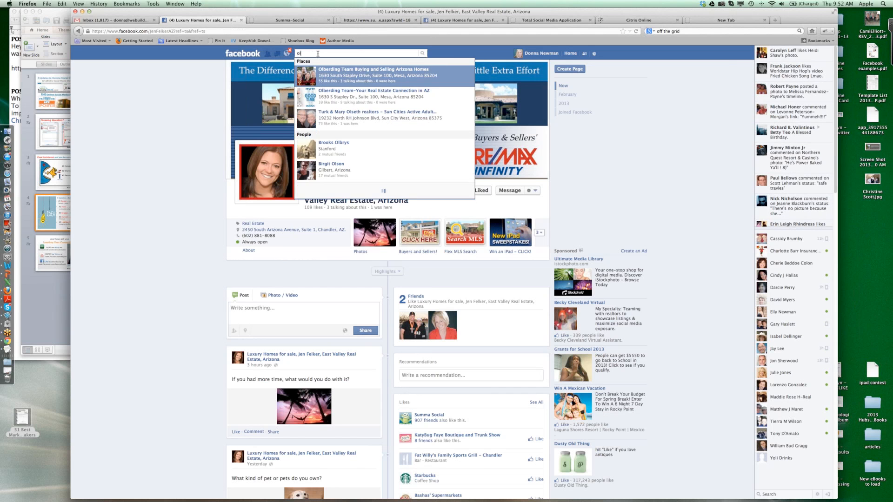
{"action": "left_click", "coordinate": [336, 80]}
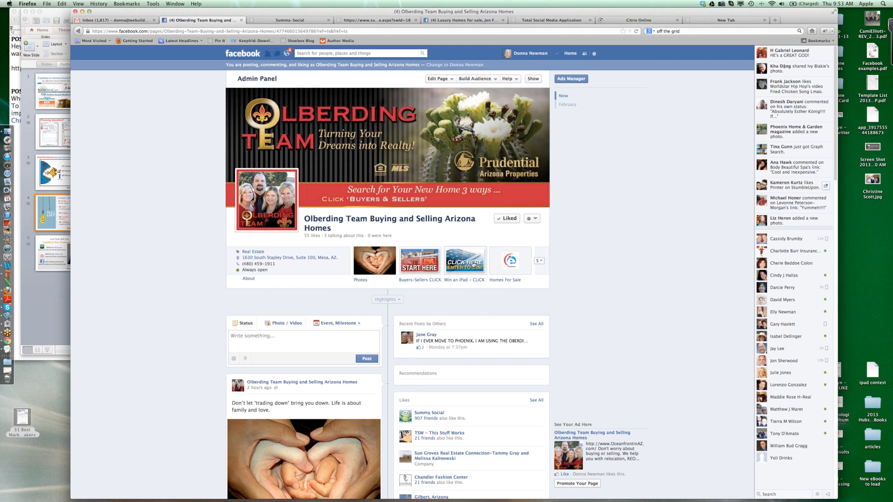
{"action": "left_click", "coordinate": [473, 264]}
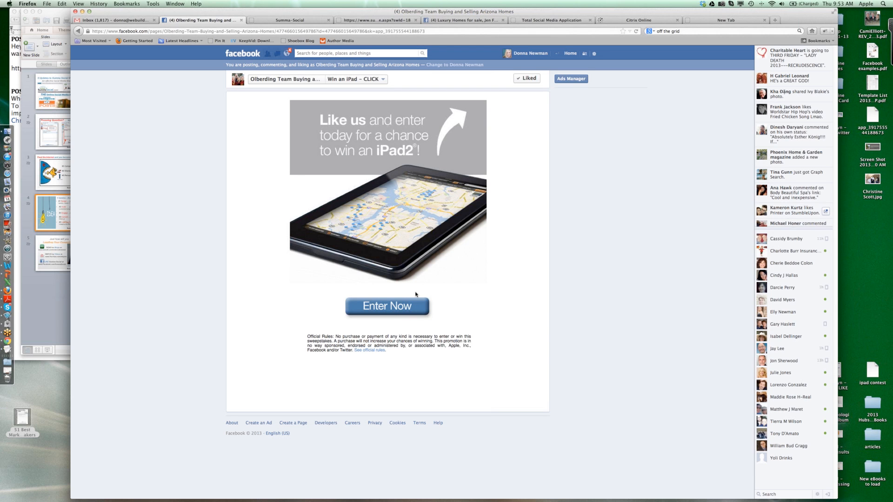
- Return to the Sweepstakes 1 editor and open the list of all custom tab and sweepstakes leads
{"action": "left_click", "coordinate": [399, 22]}
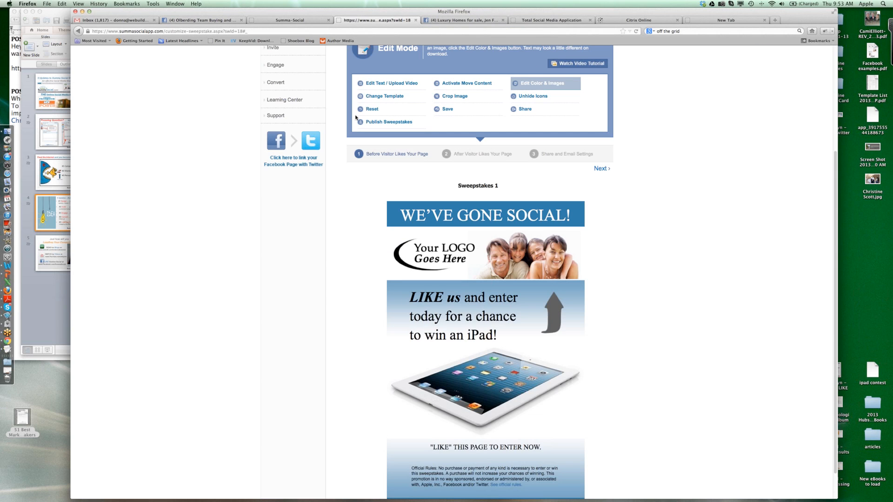
{"action": "scroll", "coordinate": [303, 82], "scroll_direction": "up", "scroll_amount": 5}
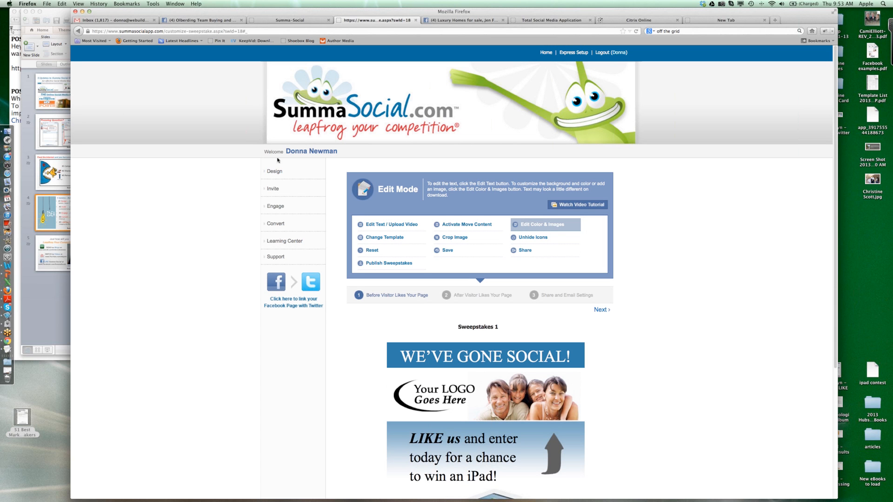
{"action": "left_click", "coordinate": [277, 225]}
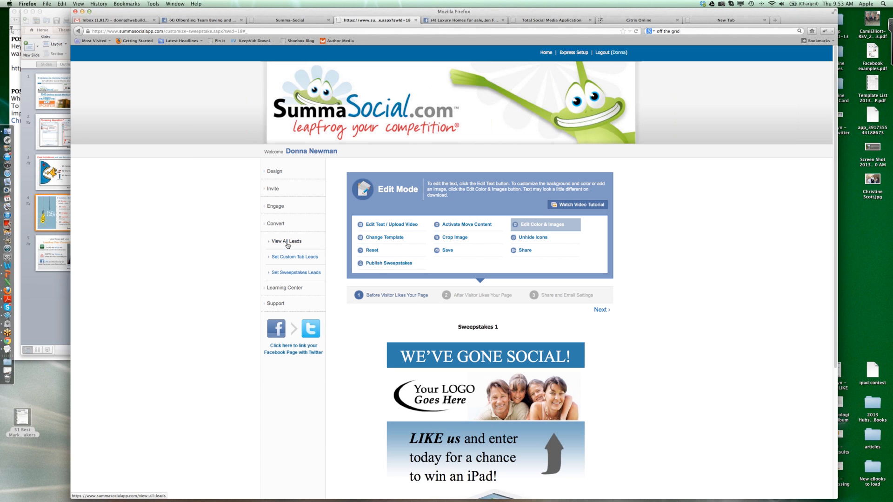
{"action": "left_click", "coordinate": [287, 242]}
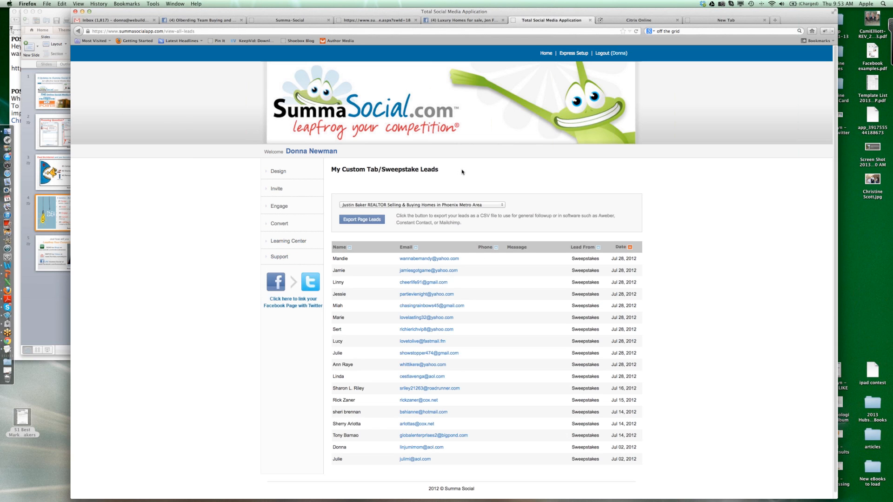
- Open the custom tab lead notification settings and save the notification e-mail row of the Bathsheba author page
{"action": "left_click", "coordinate": [281, 227]}
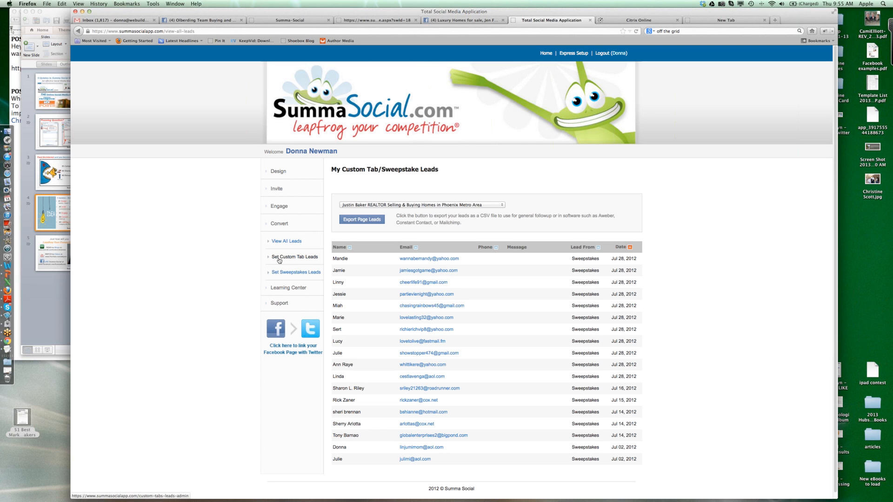
{"action": "left_click", "coordinate": [311, 259]}
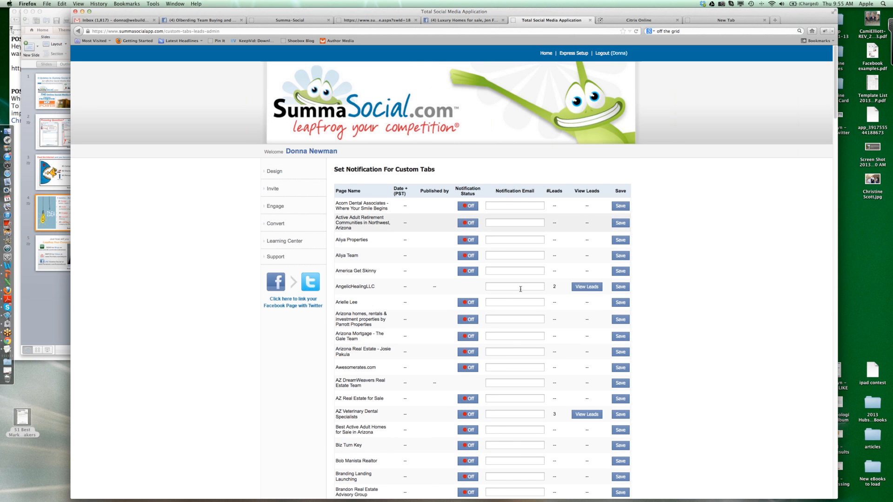
{"action": "scroll", "coordinate": [511, 418], "scroll_direction": "down", "scroll_amount": 5}
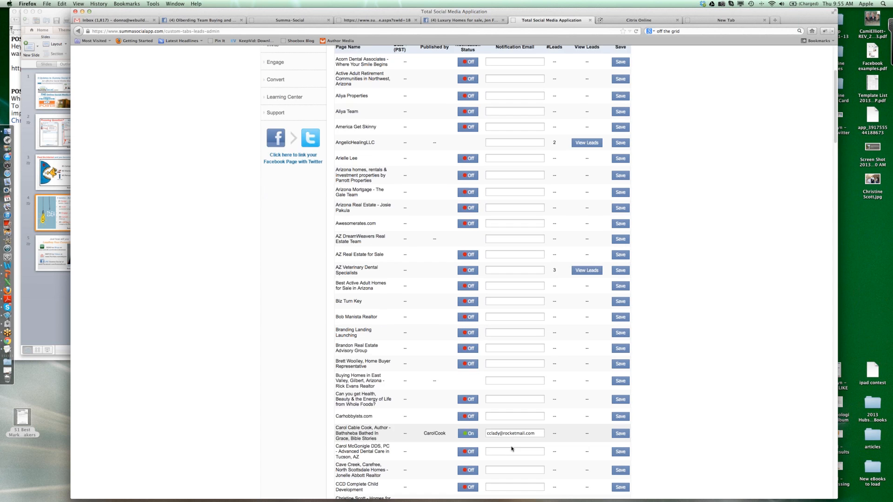
{"action": "scroll", "coordinate": [511, 449], "scroll_direction": "down", "scroll_amount": 2}
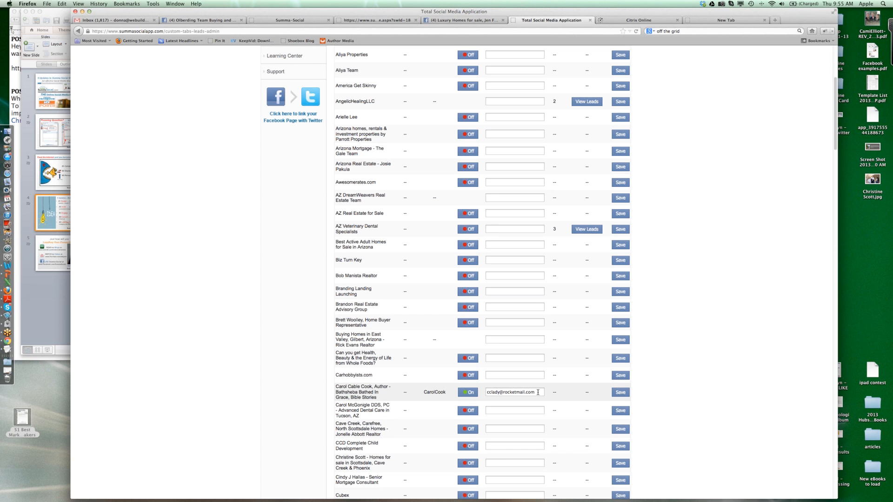
{"action": "left_click", "coordinate": [625, 393]}
{"action": "scroll", "coordinate": [543, 393], "scroll_direction": "up", "scroll_amount": 5}
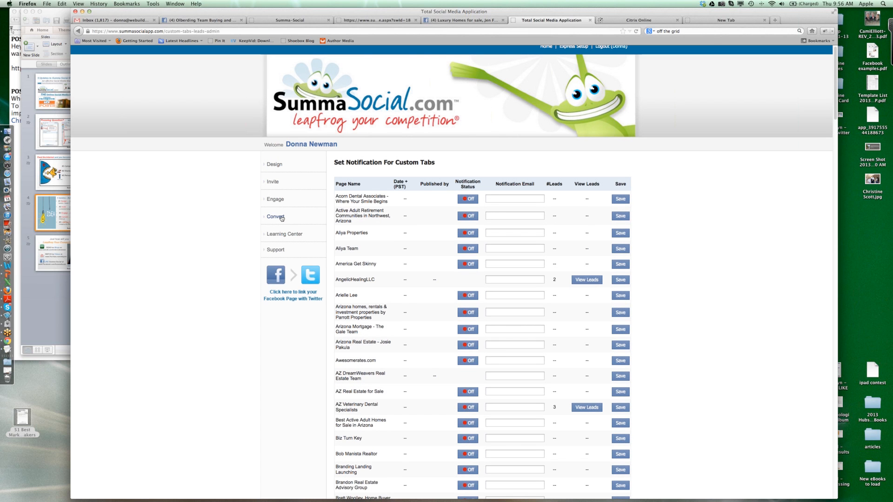
- Show the Convert and Engage options and open the Autopost Admin View for all business pages
{"action": "left_click", "coordinate": [278, 217]}
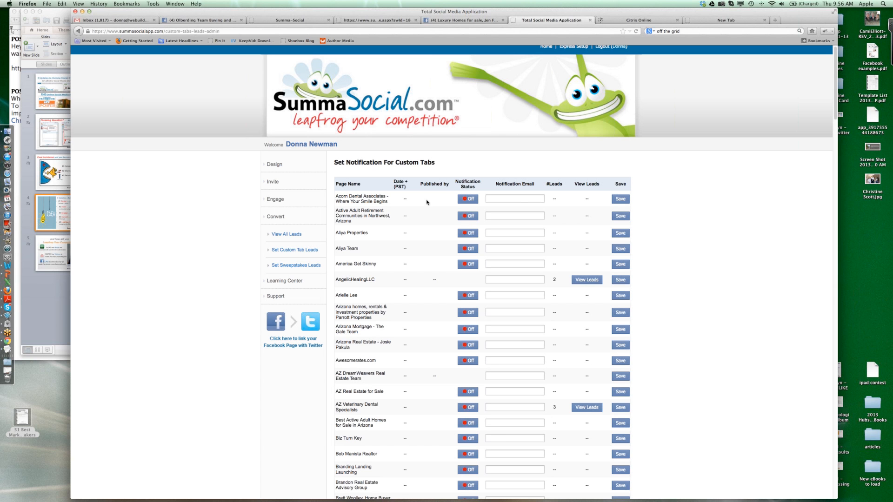
{"action": "left_click", "coordinate": [273, 201]}
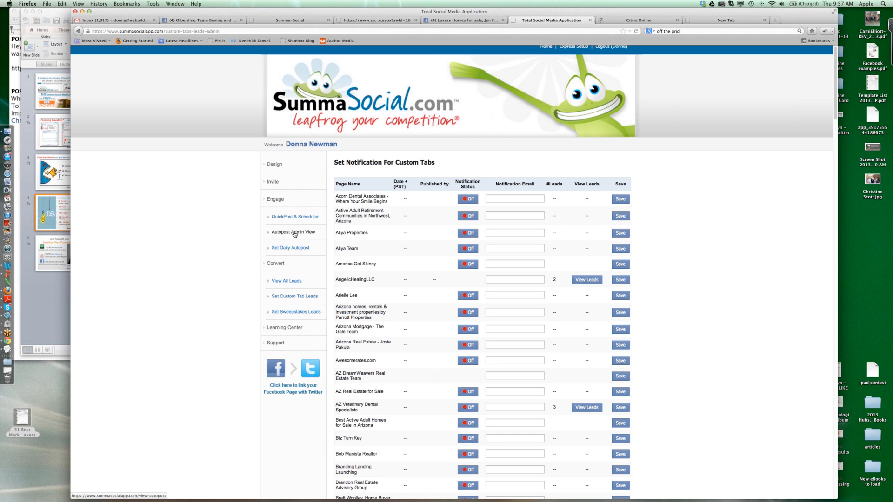
{"action": "left_click", "coordinate": [294, 233]}
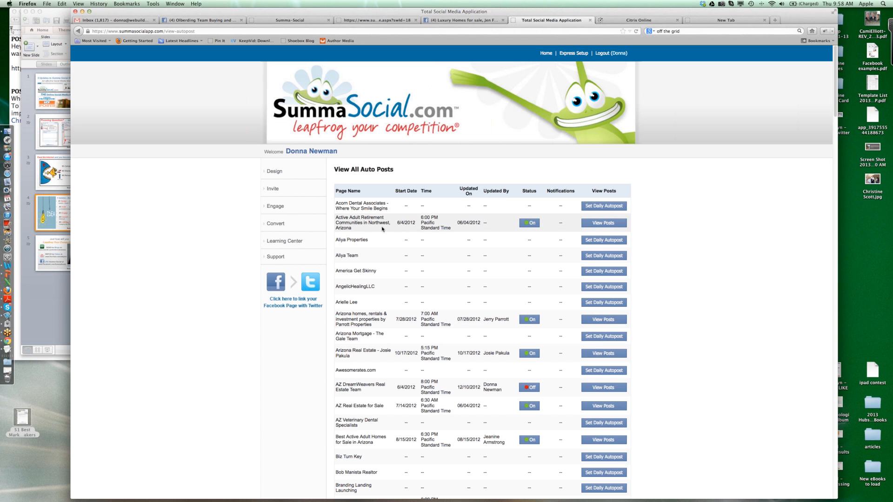
- Open the Set Daily Autopost page and view the Trivia posts in its Content Library
{"action": "left_click", "coordinate": [280, 208]}
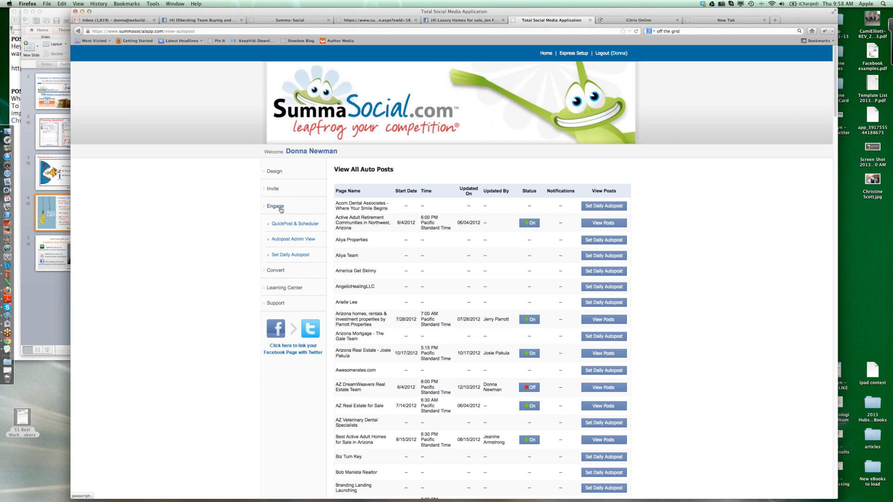
{"action": "left_click", "coordinate": [284, 256]}
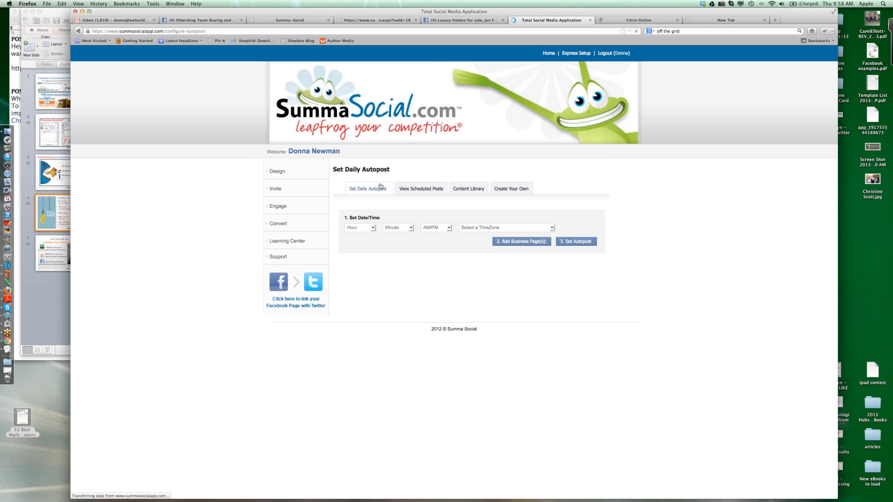
{"action": "left_click", "coordinate": [467, 190]}
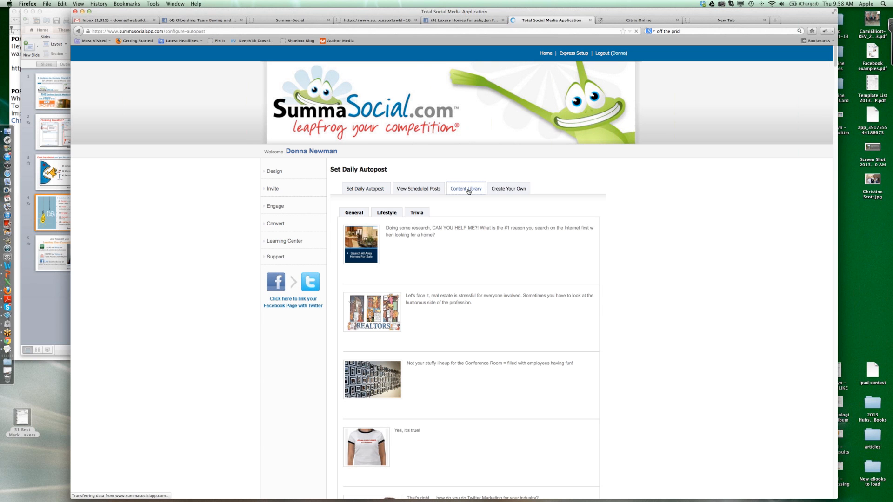
{"action": "left_click", "coordinate": [415, 213]}
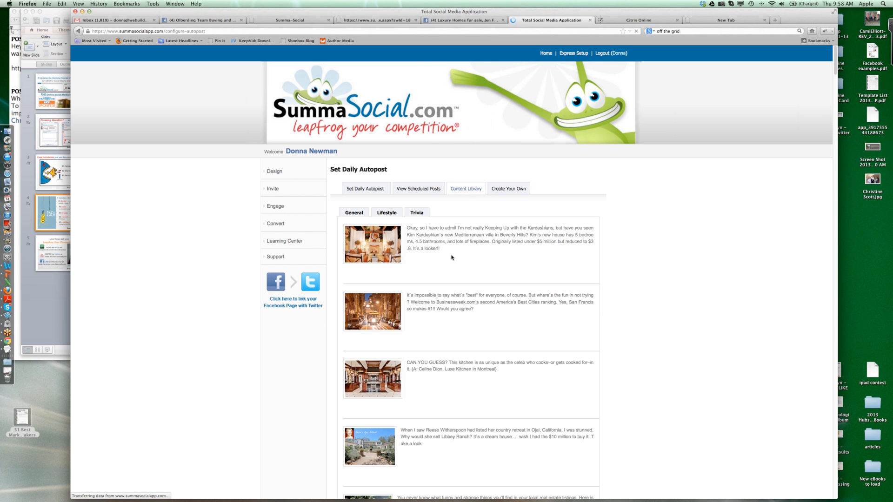
- Look through the Trivia posts in the Content Library and open the QuickPost & Scheduler page
{"action": "scroll", "coordinate": [452, 265], "scroll_direction": "down", "scroll_amount": 2}
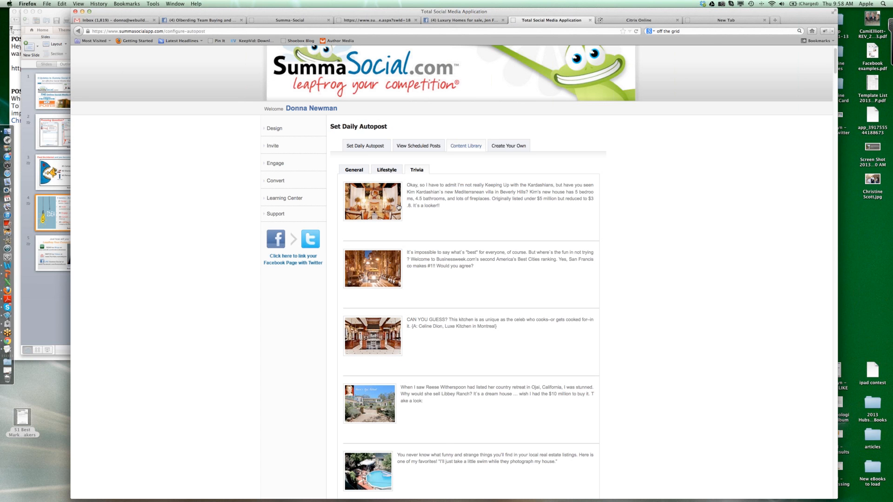
{"action": "scroll", "coordinate": [392, 203], "scroll_direction": "down", "scroll_amount": 8}
{"action": "scroll", "coordinate": [393, 204], "scroll_direction": "down", "scroll_amount": 10}
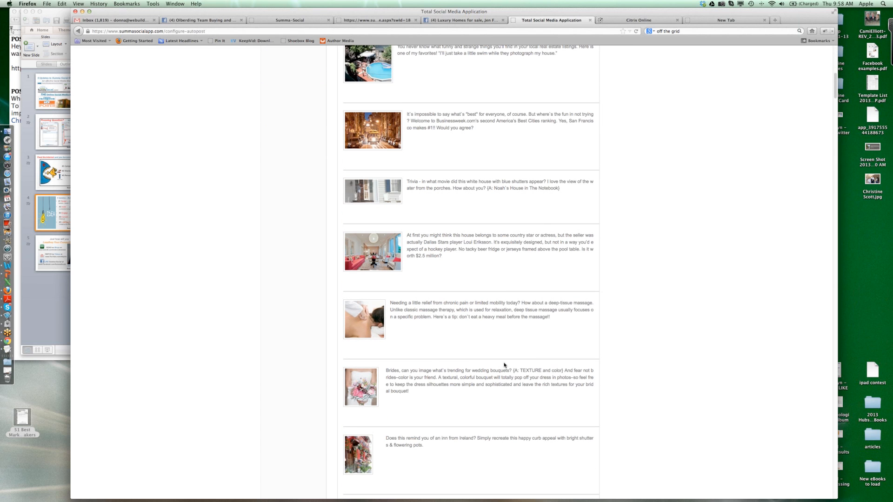
{"action": "scroll", "coordinate": [504, 365], "scroll_direction": "up", "scroll_amount": 20}
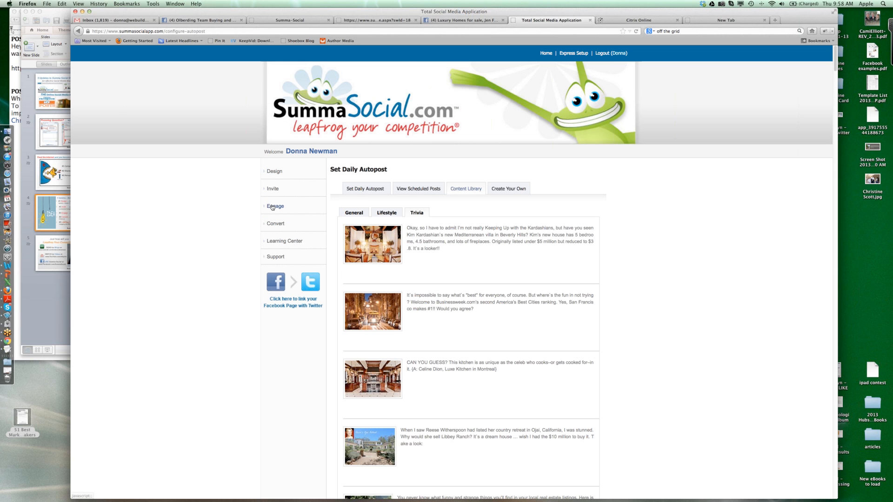
{"action": "left_click", "coordinate": [275, 206]}
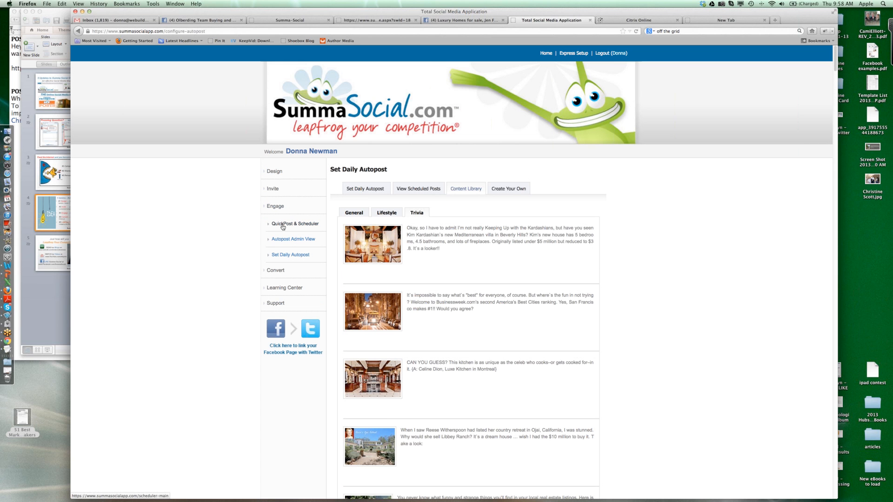
{"action": "left_click", "coordinate": [282, 226]}
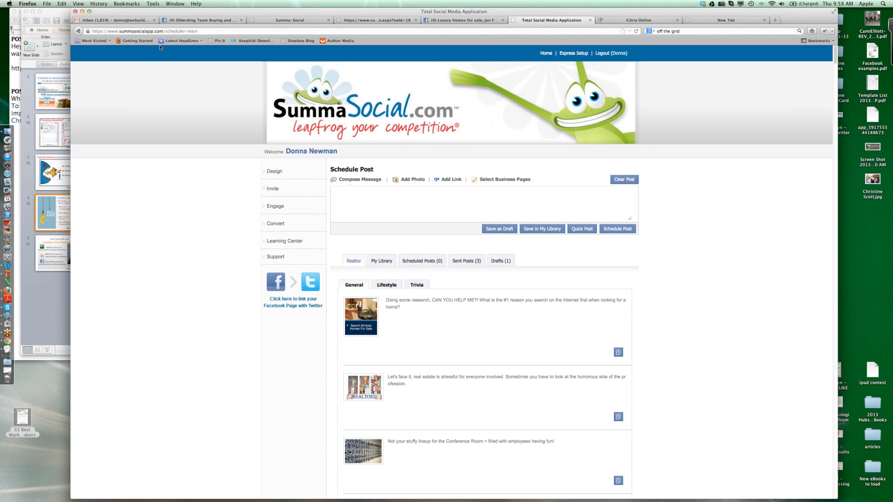
- Copy the product feature post and its YouTube URL from the TextEdit notes into the Schedule Post message in Firefox
{"action": "left_click", "coordinate": [34, 12]}
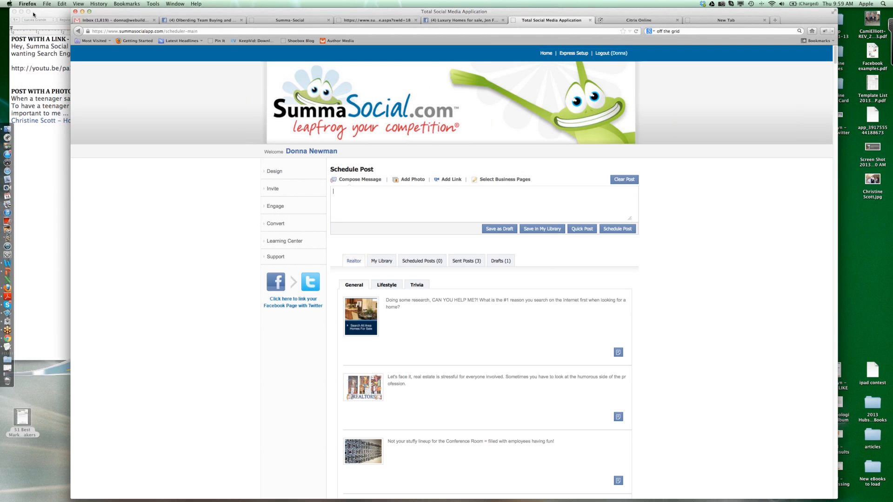
{"action": "left_click", "coordinate": [49, 149]}
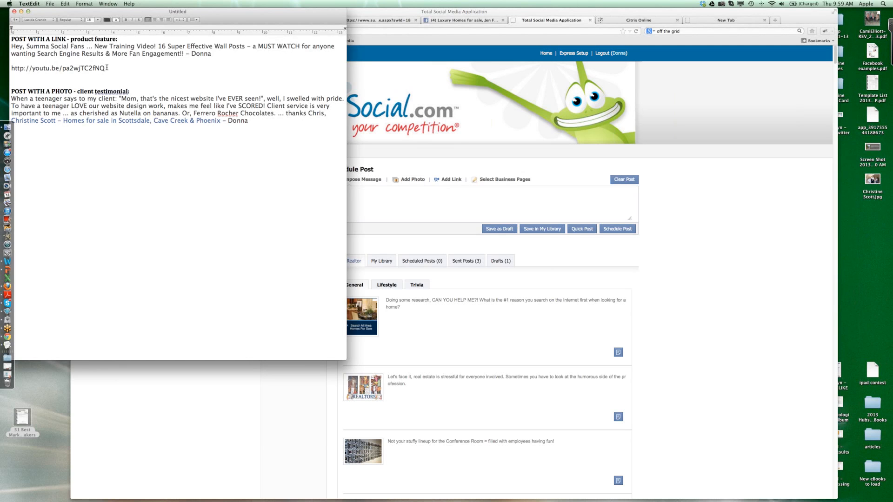
{"action": "left_click_drag", "start_coordinate": [105, 68], "coordinate": [11, 47]}
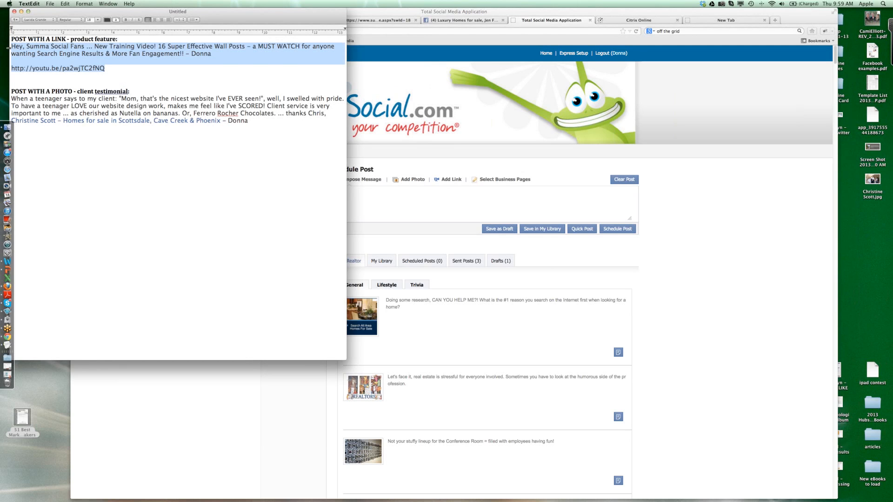
{"action": "left_click", "coordinate": [364, 196]}
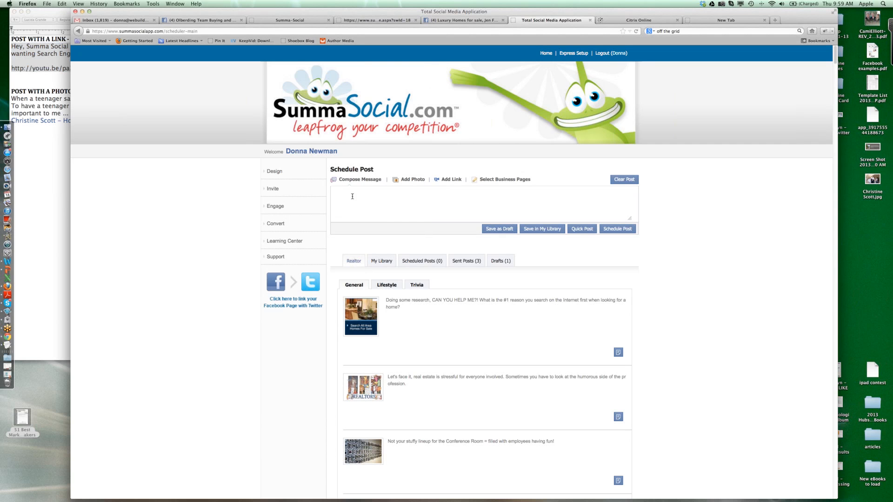
{"action": "left_click", "coordinate": [56, 197]}
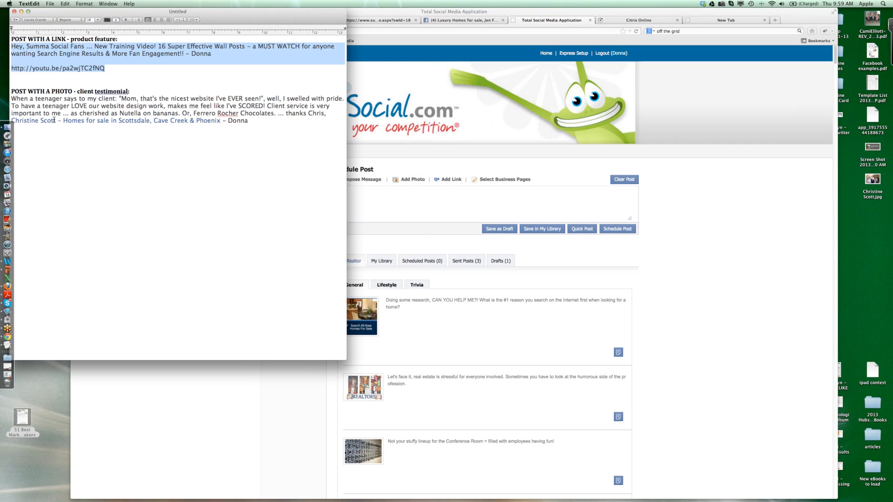
{"action": "left_click", "coordinate": [370, 201]}
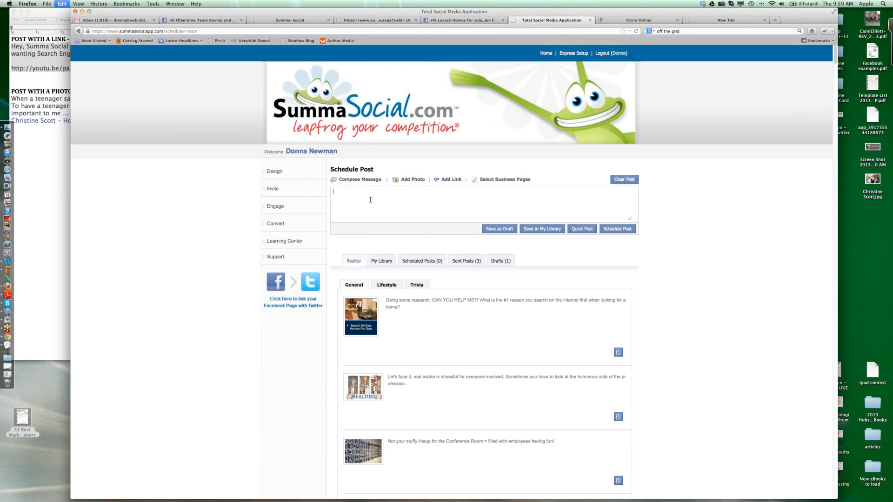
{"action": "type", "text": "Hey, Summa Social Fans ... New Training Video! 16 Super Effective Wall Posts - a MUST WATCH for anyone wanting Search Engine Results & More Fan Engagement!! - Donna  http://youtu.be/pa2wjTC2fNQ"}
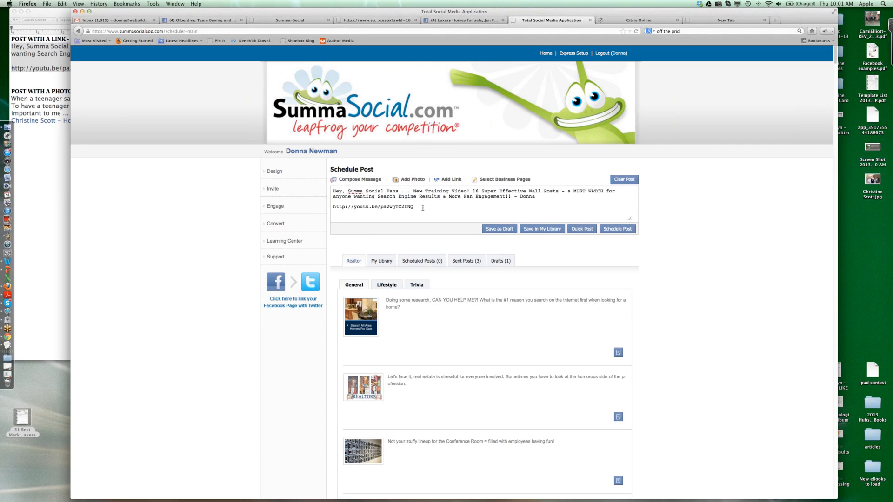
- Delete the YouTube URL from the post message and start adding a separate link to the post
{"action": "left_click_drag", "start_coordinate": [423, 208], "coordinate": [331, 208]}
{"action": "key", "text": "super+c"}
{"action": "key", "text": "BackSpace"}
{"action": "left_click", "coordinate": [449, 180]}
{"action": "left_click", "coordinate": [368, 228]}
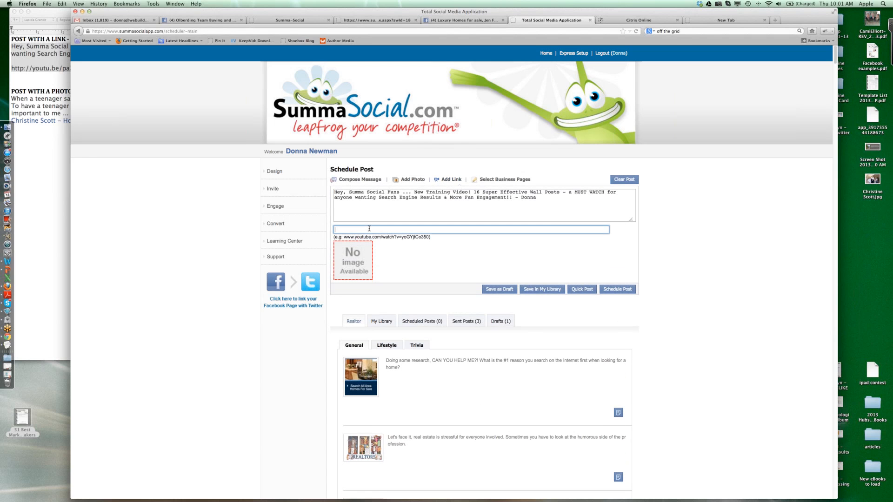
{"action": "key", "text": "super+v"}
{"action": "type", "text": "www."}
{"action": "left_click_drag", "start_coordinate": [412, 229], "coordinate": [326, 227]}
{"action": "type", "text": "http://wwww.domain.com"}
- Select Summa Social as the business page that receives the post
{"action": "left_click", "coordinate": [487, 181]}
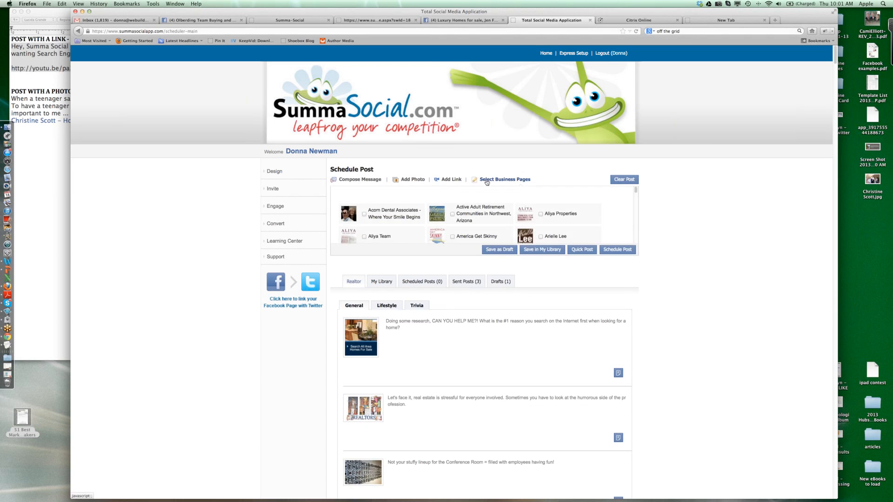
{"action": "scroll", "coordinate": [482, 217], "scroll_direction": "down", "scroll_amount": 10}
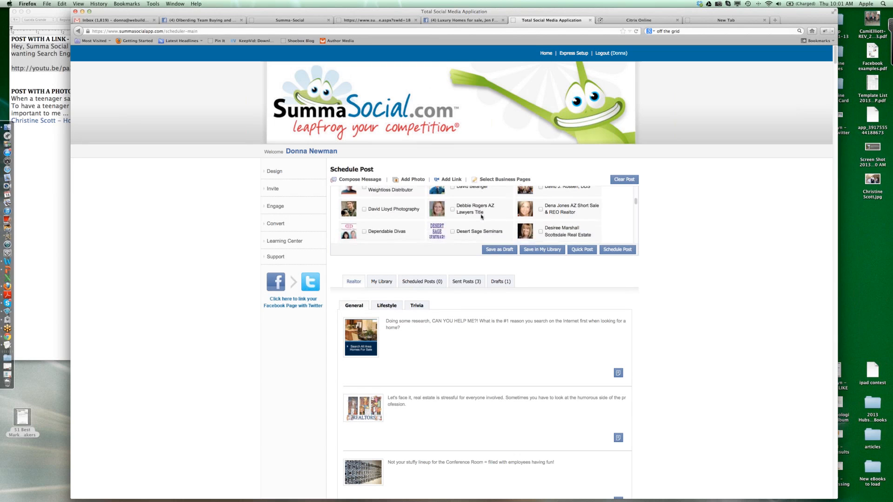
{"action": "scroll", "coordinate": [481, 217], "scroll_direction": "down", "scroll_amount": 10}
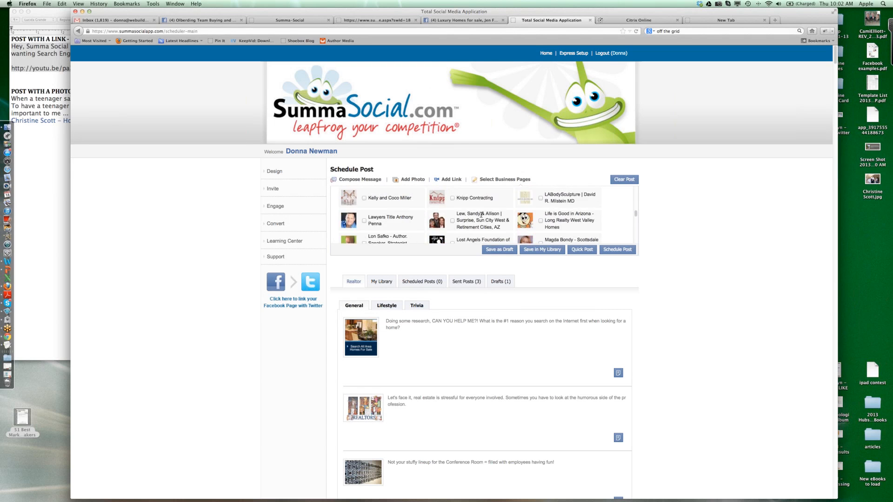
{"action": "scroll", "coordinate": [481, 215], "scroll_direction": "down", "scroll_amount": 10}
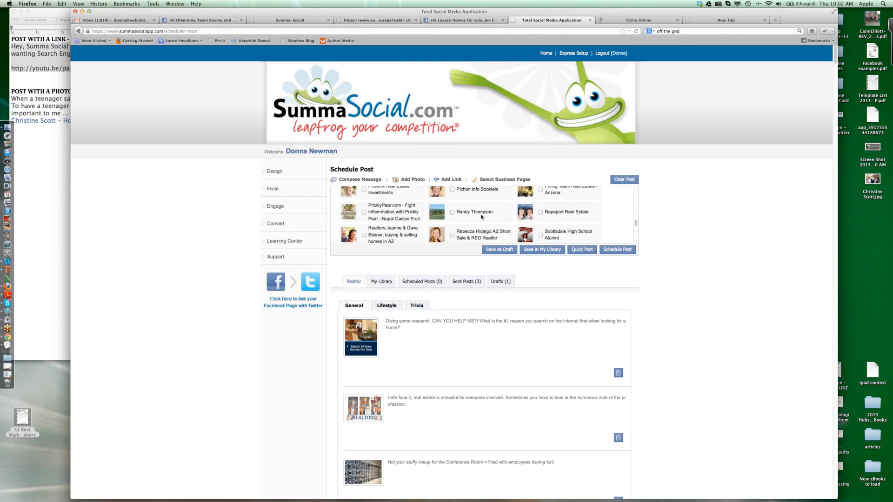
{"action": "scroll", "coordinate": [481, 217], "scroll_direction": "down", "scroll_amount": 6}
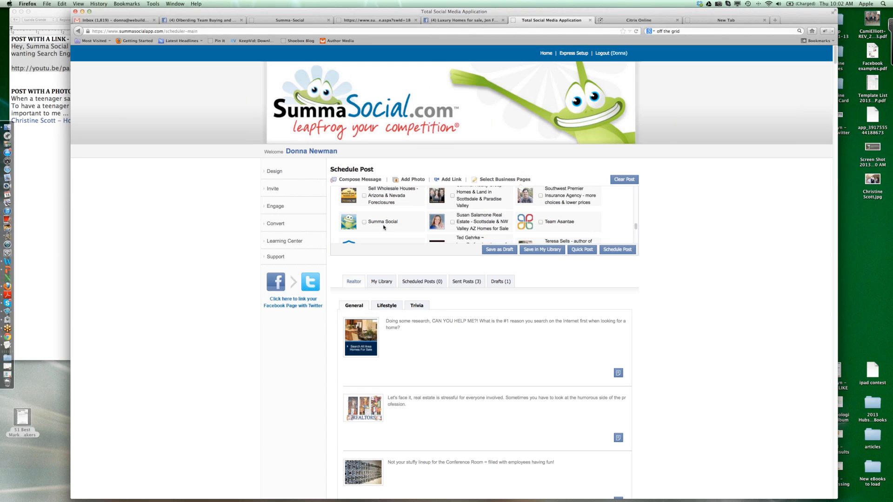
{"action": "left_click", "coordinate": [373, 222]}
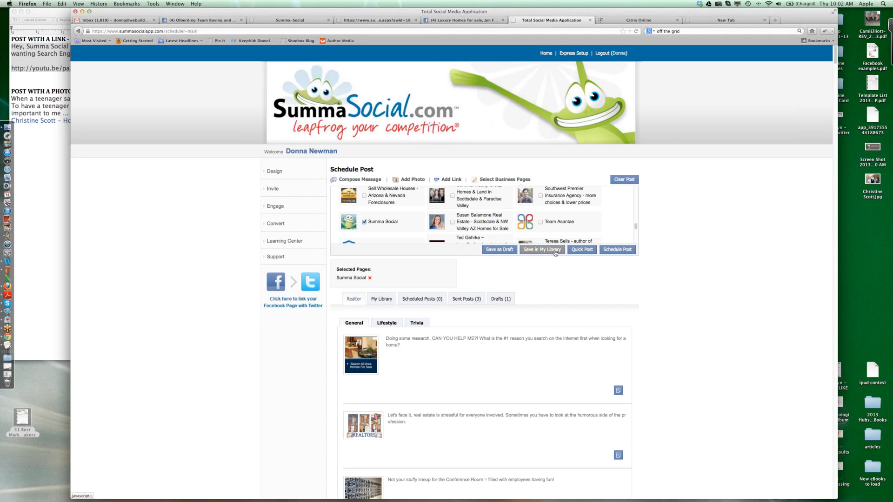
- Start scheduling the post and set its date to 03/15/2013 and its time to 8:00 AM
{"action": "left_click", "coordinate": [625, 251]}
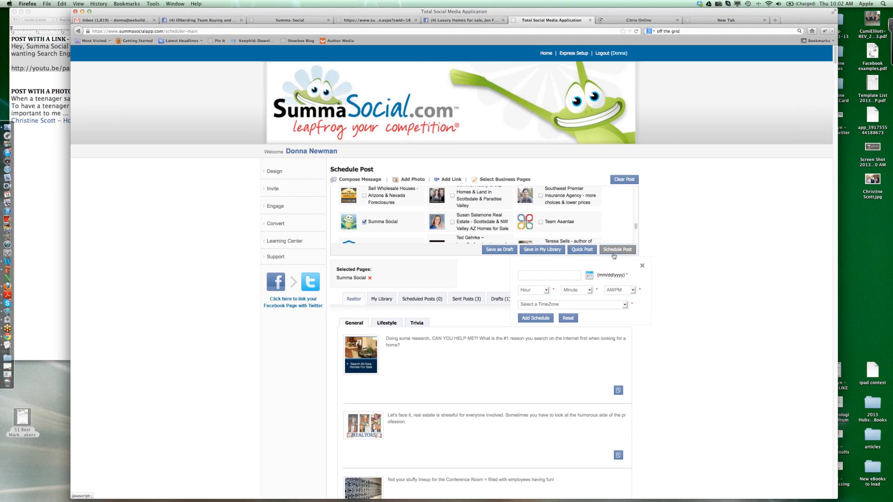
{"action": "left_click", "coordinate": [589, 276]}
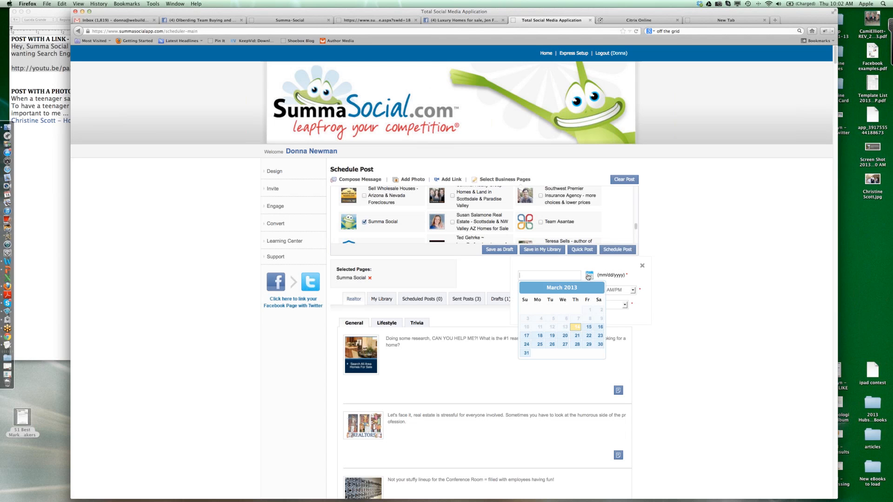
{"action": "left_click", "coordinate": [589, 328]}
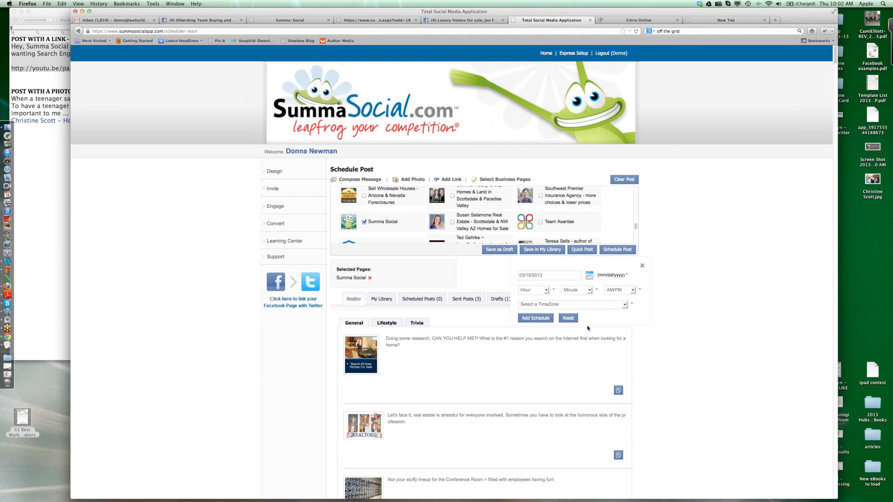
{"action": "left_click", "coordinate": [547, 290]}
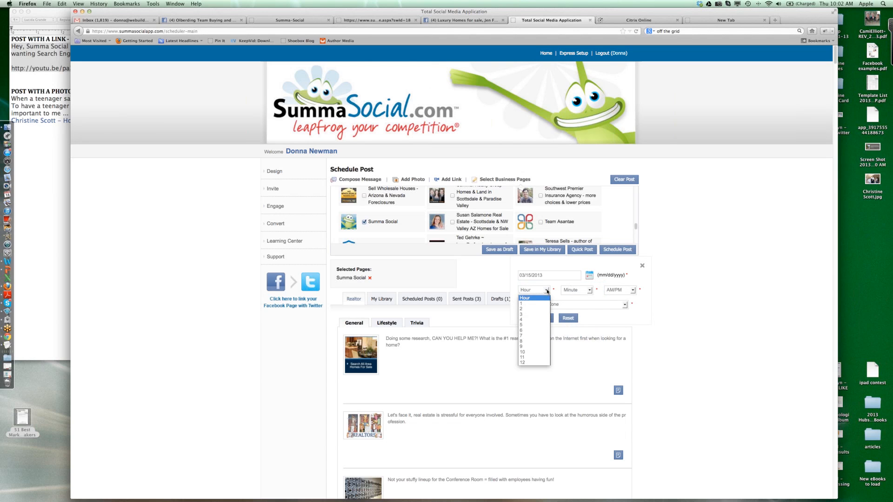
{"action": "left_click", "coordinate": [532, 342]}
{"action": "left_click", "coordinate": [577, 290]}
{"action": "left_click", "coordinate": [575, 305]}
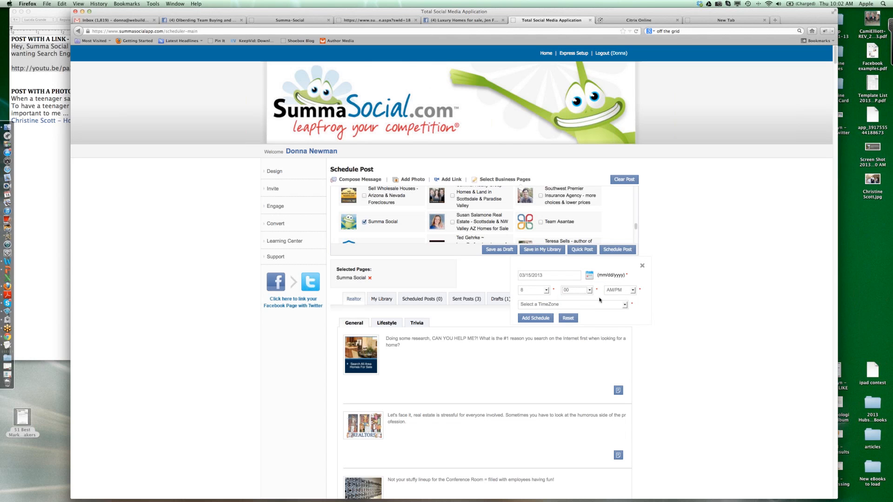
{"action": "left_click", "coordinate": [609, 290]}
{"action": "left_click", "coordinate": [608, 303]}
- Set the time zone to (UTC-07:00) Arizona, add the schedule and save it
{"action": "left_click", "coordinate": [605, 305]}
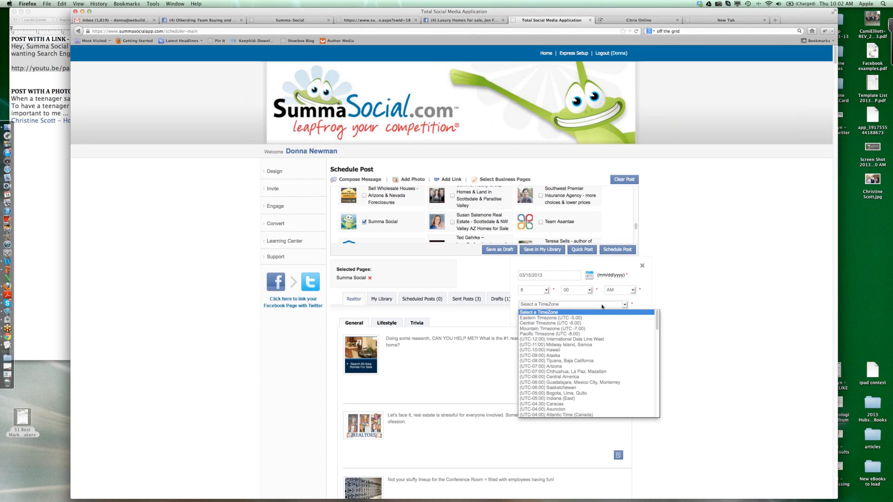
{"action": "left_click", "coordinate": [556, 367]}
{"action": "left_click", "coordinate": [545, 320]}
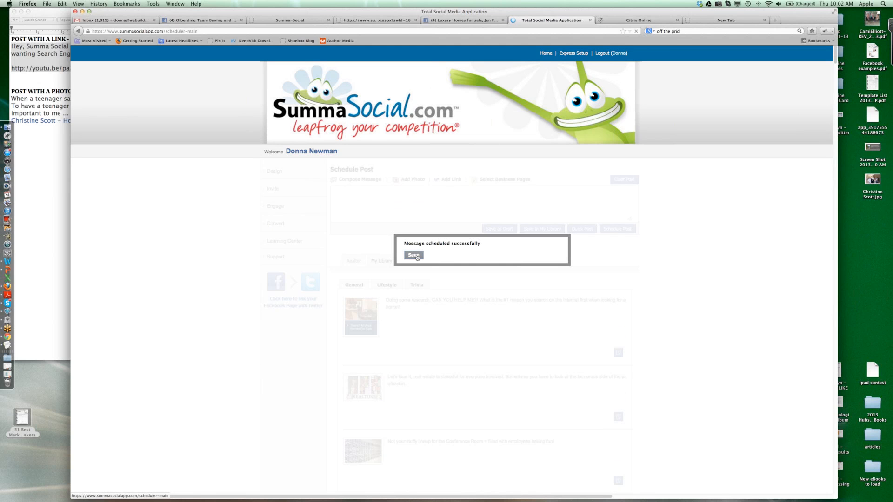
{"action": "left_click", "coordinate": [419, 258]}
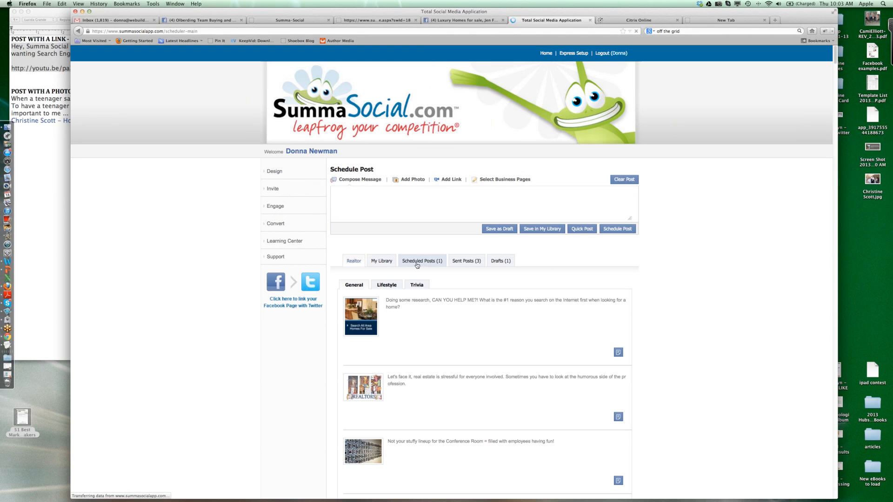
- Open the scheduled Summa Social post for editing and show its link field
{"action": "left_click", "coordinate": [418, 263]}
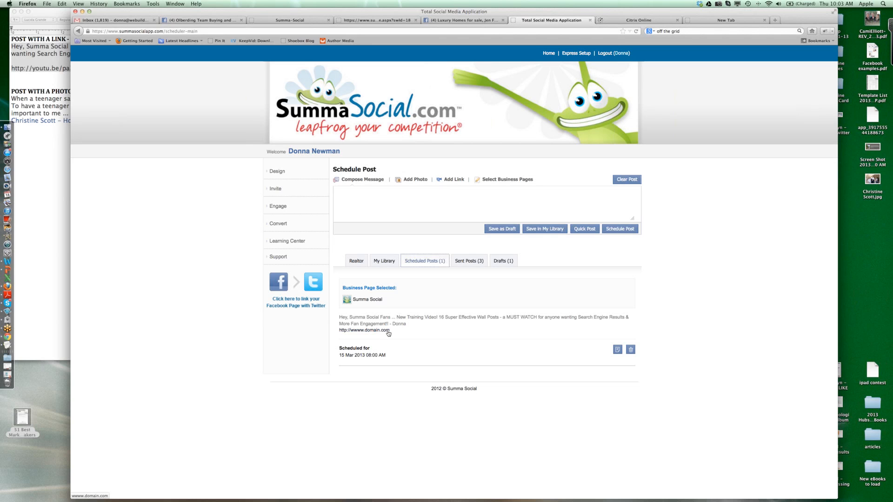
{"action": "left_click", "coordinate": [618, 352]}
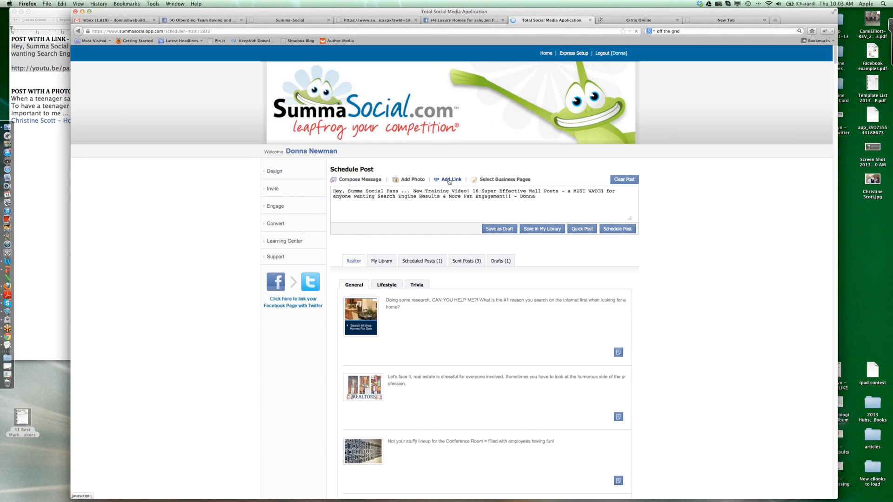
{"action": "left_click", "coordinate": [449, 181]}
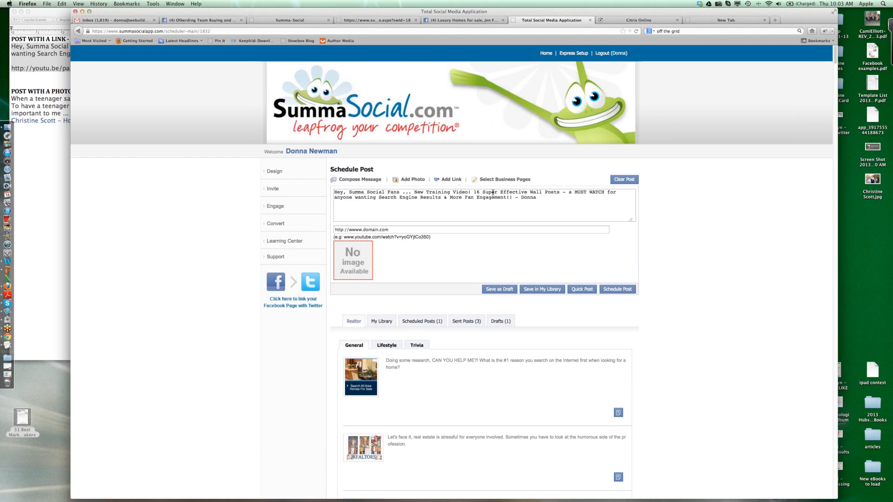
- Replace the post message with the client testimonial text copied from the POST WITH A PHOTO section of the TextEdit notes
{"action": "left_click", "coordinate": [52, 179]}
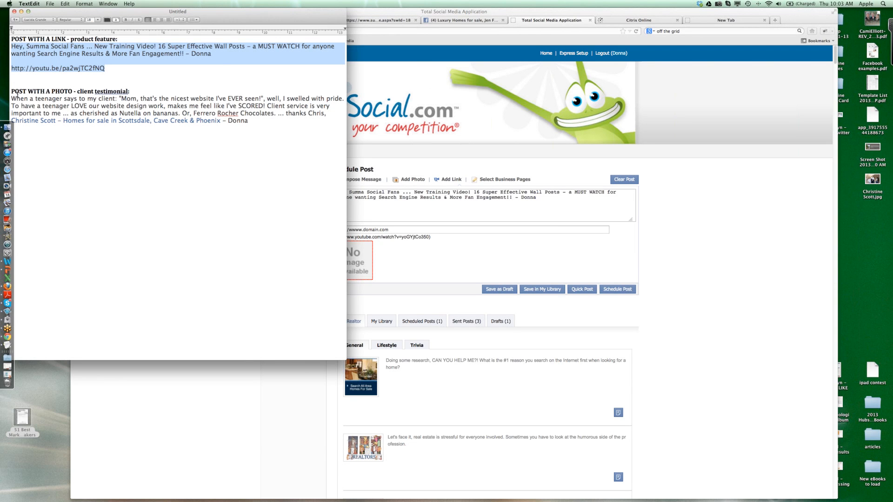
{"action": "left_click_drag", "start_coordinate": [11, 99], "coordinate": [265, 120]}
{"action": "key", "text": "super+c"}
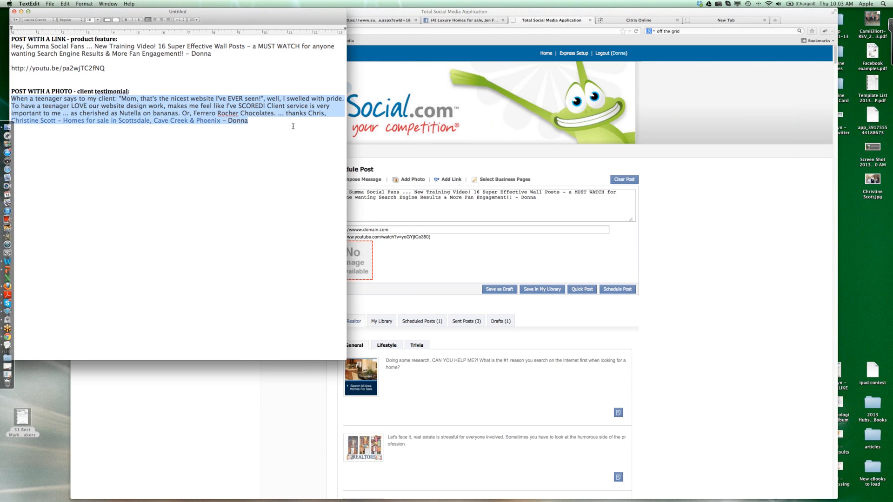
{"action": "left_click", "coordinate": [439, 207]}
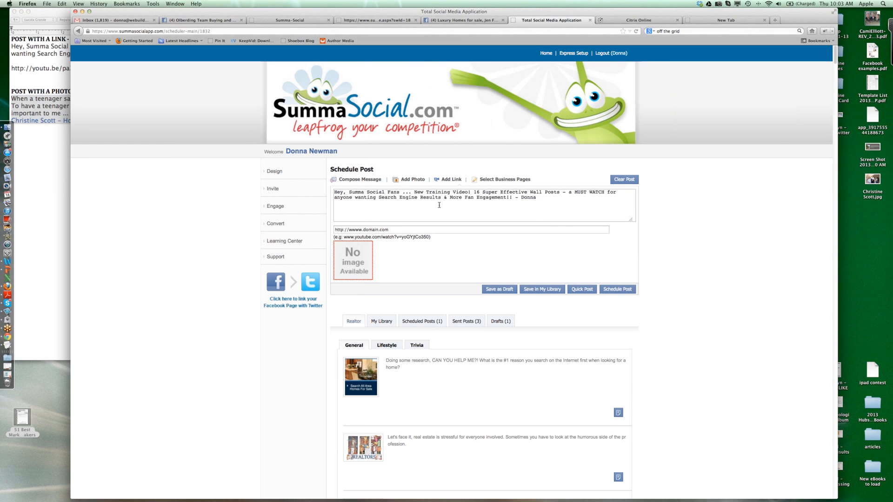
{"action": "left_click_drag", "start_coordinate": [544, 197], "coordinate": [333, 191]}
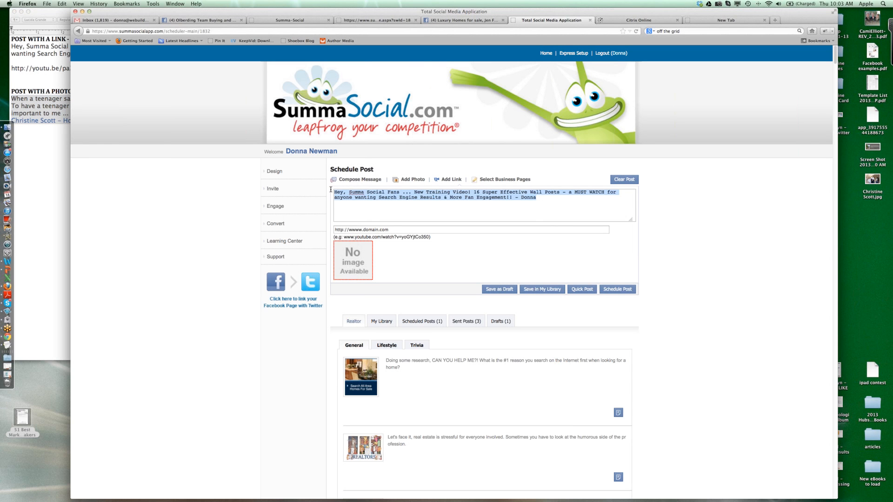
{"action": "key", "text": "super+v"}
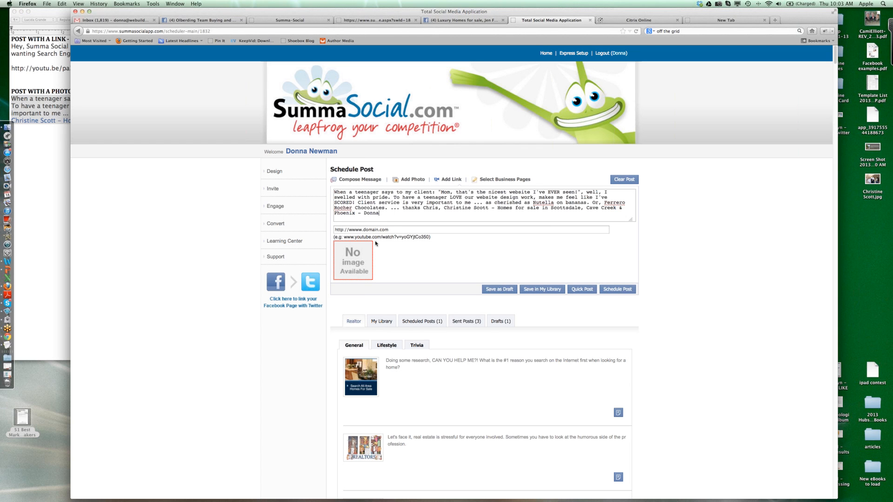
- Clear the placeholder domain from the post's link field and enter http in its place
{"action": "left_click_drag", "start_coordinate": [390, 229], "coordinate": [322, 229]}
{"action": "key", "text": "BackSpace"}
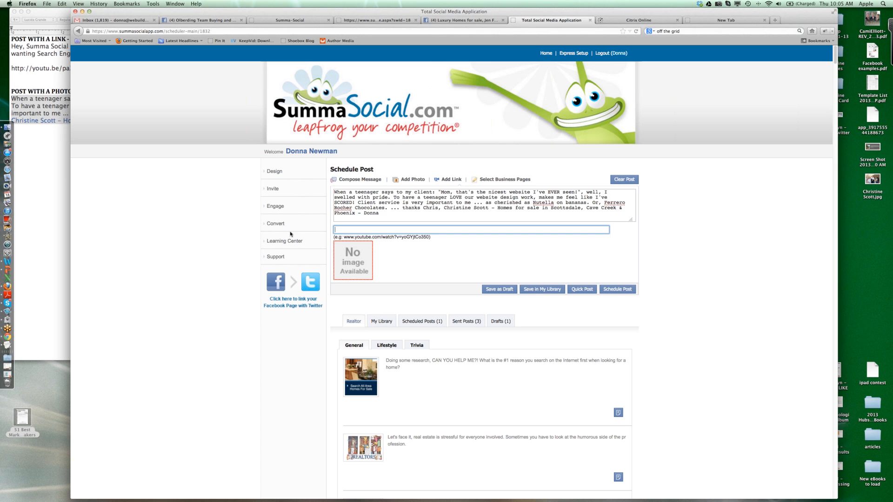
{"action": "type", "text": "http"}
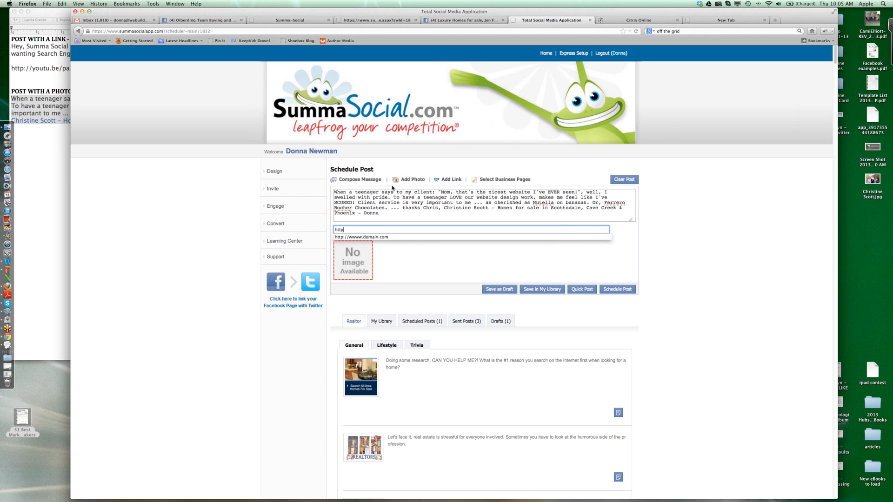
- Attach the client's family photo, a JPEG on the Desktop named after the client, to the post
{"action": "left_click", "coordinate": [420, 181]}
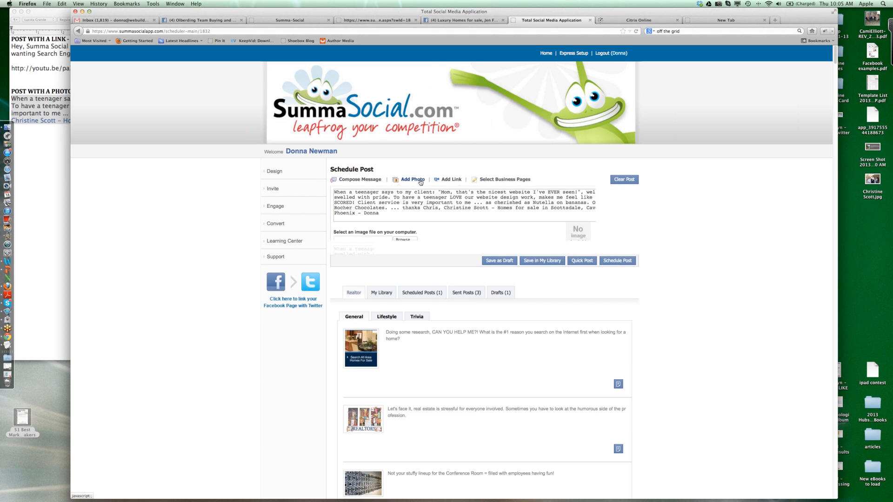
{"action": "left_click", "coordinate": [408, 241]}
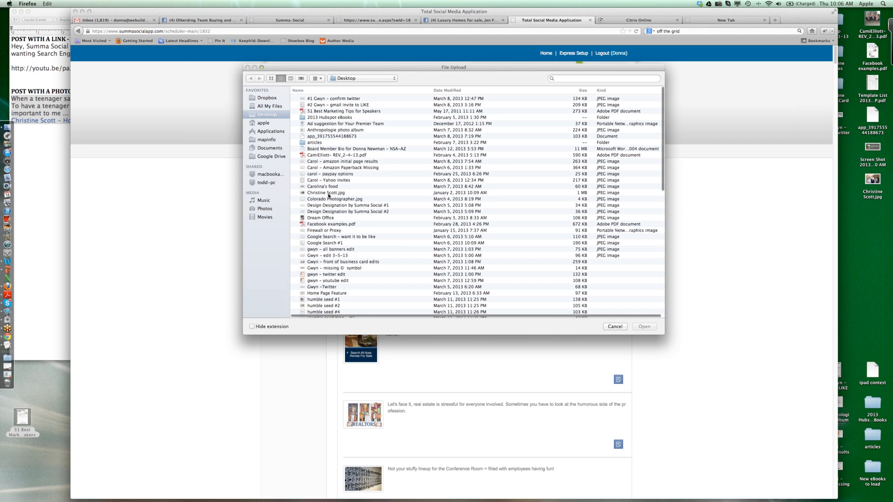
{"action": "left_click", "coordinate": [321, 193]}
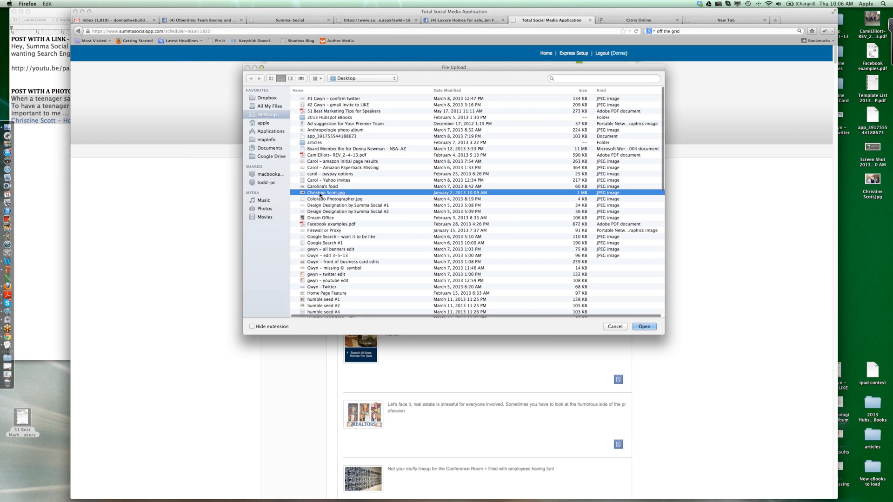
{"action": "left_click", "coordinate": [644, 327]}
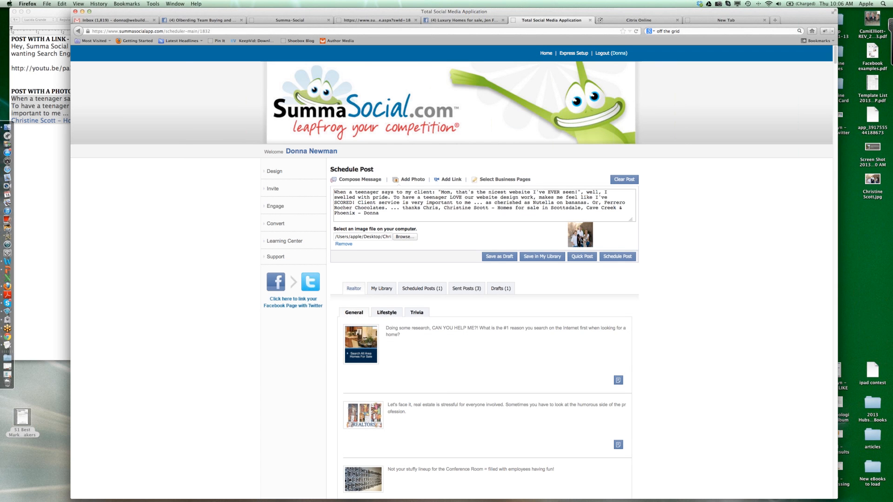
- Look through the post's business page list and check the selection of Summa Social
{"action": "left_click", "coordinate": [516, 181]}
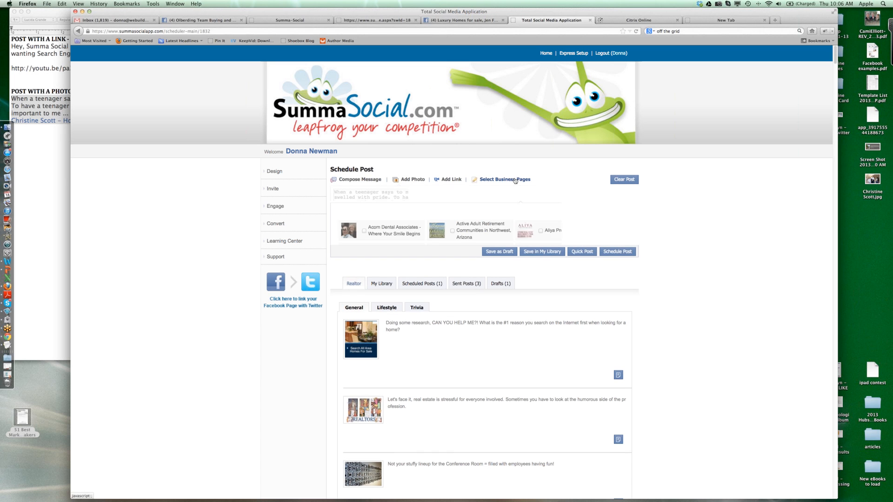
{"action": "scroll", "coordinate": [502, 229], "scroll_direction": "down", "scroll_amount": 10}
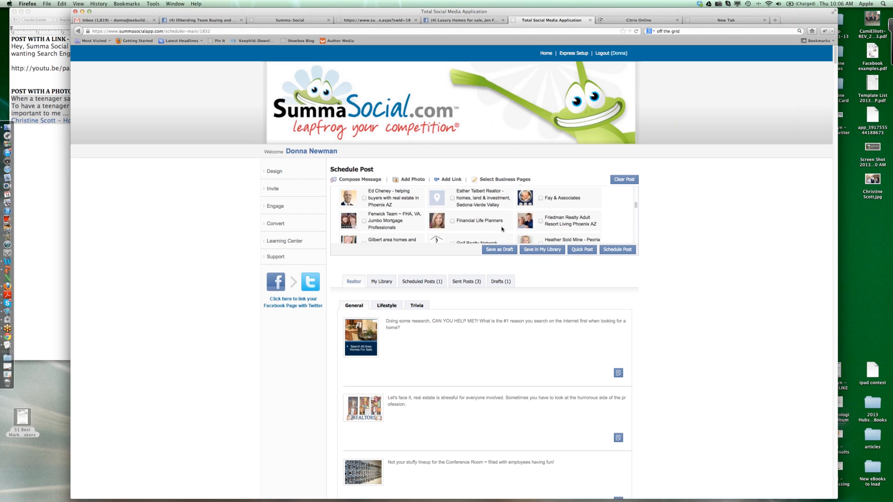
{"action": "scroll", "coordinate": [502, 228], "scroll_direction": "down", "scroll_amount": 10}
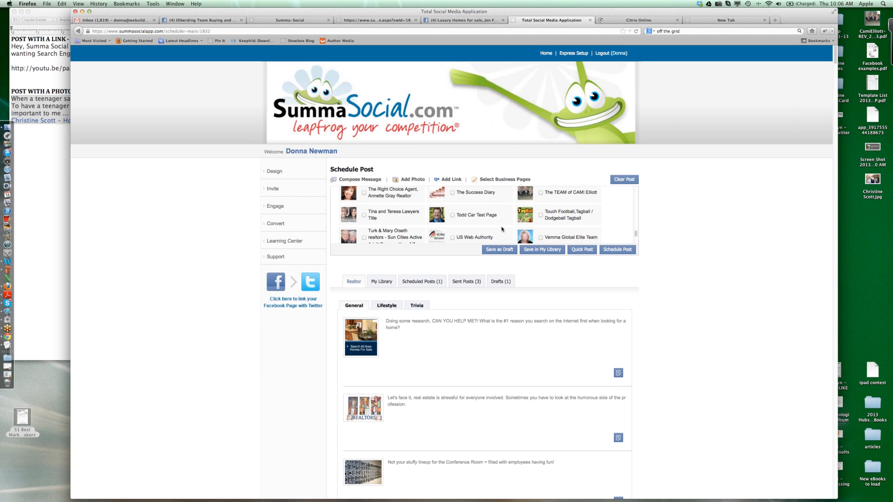
{"action": "scroll", "coordinate": [502, 229], "scroll_direction": "down", "scroll_amount": 3}
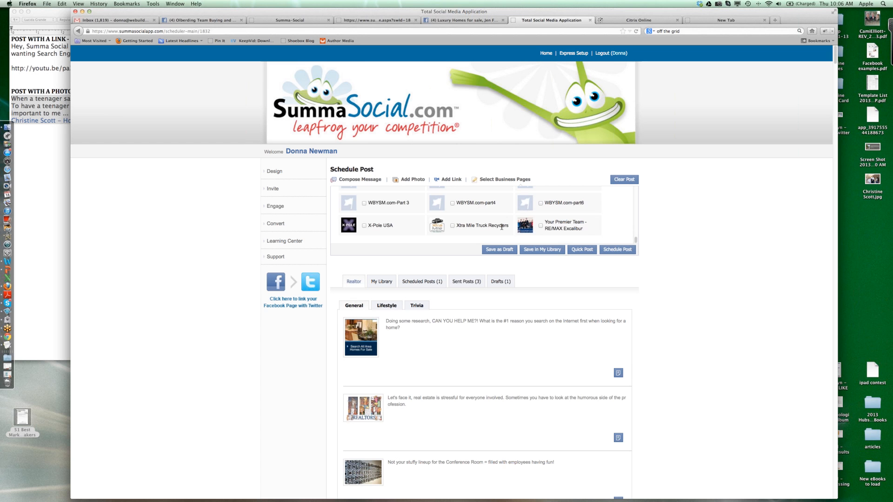
{"action": "scroll", "coordinate": [502, 227], "scroll_direction": "up", "scroll_amount": 10}
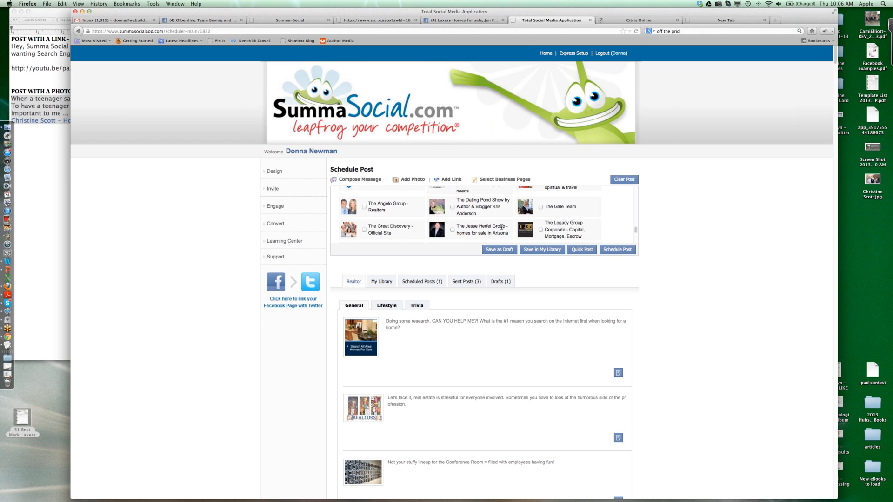
{"action": "scroll", "coordinate": [501, 227], "scroll_direction": "up", "scroll_amount": 5}
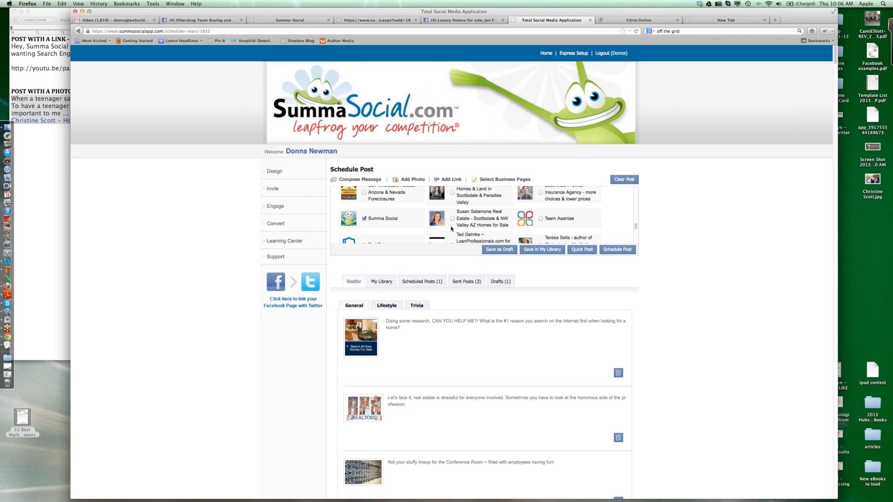
- Set the minutes of the post's scheduled time to 00, add the schedule and save it
{"action": "left_click", "coordinate": [618, 250]}
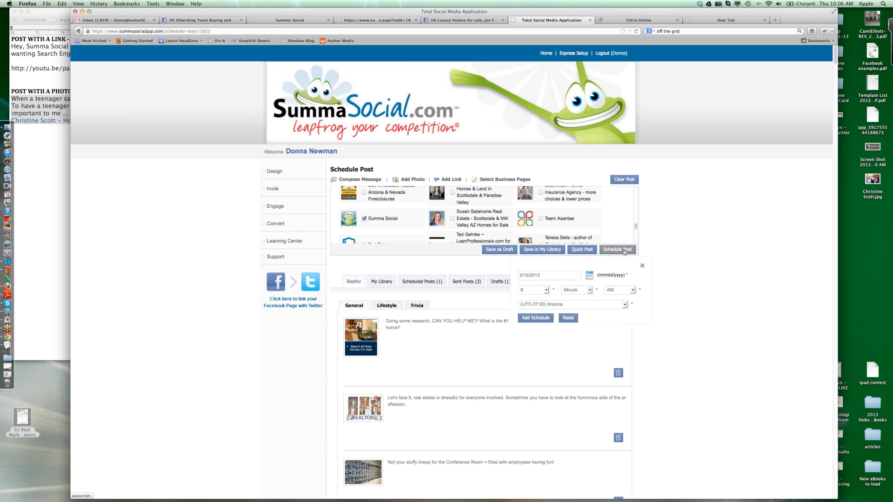
{"action": "left_click", "coordinate": [588, 290]}
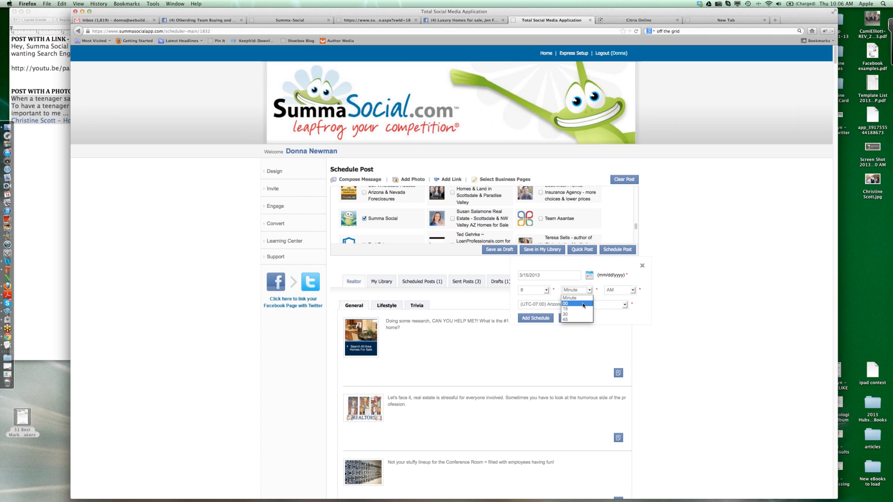
{"action": "left_click", "coordinate": [582, 303]}
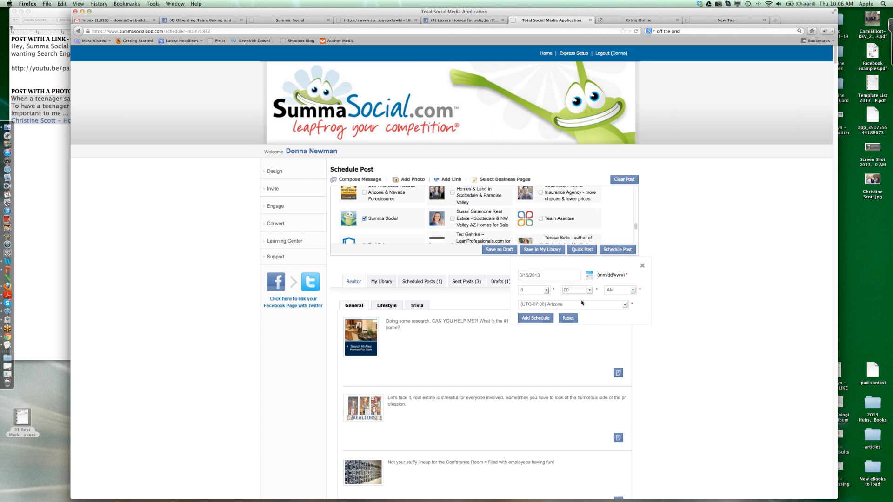
{"action": "left_click", "coordinate": [545, 319]}
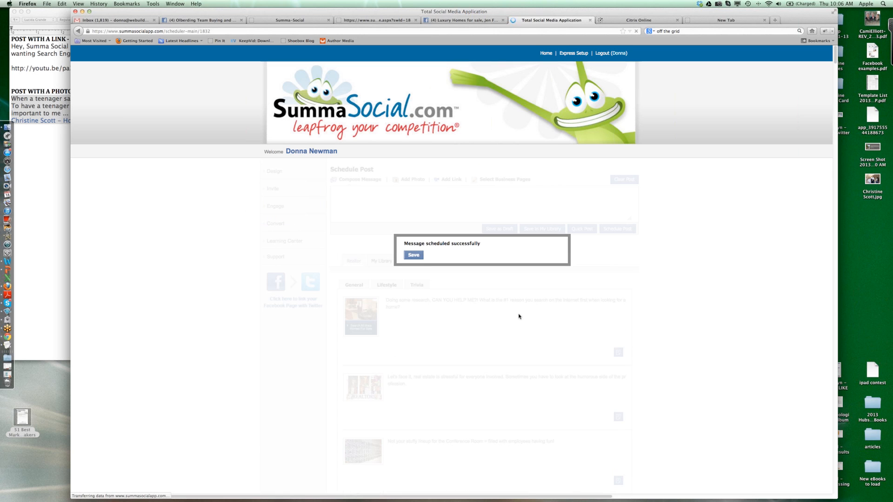
{"action": "left_click", "coordinate": [418, 258]}
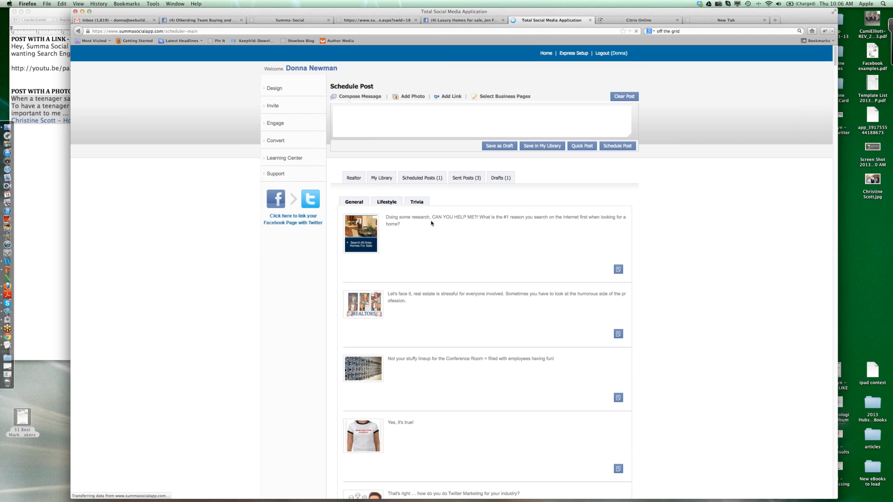
- Show the scheduled posts and delete the Summa Social testimonial post
{"action": "left_click", "coordinate": [426, 178]}
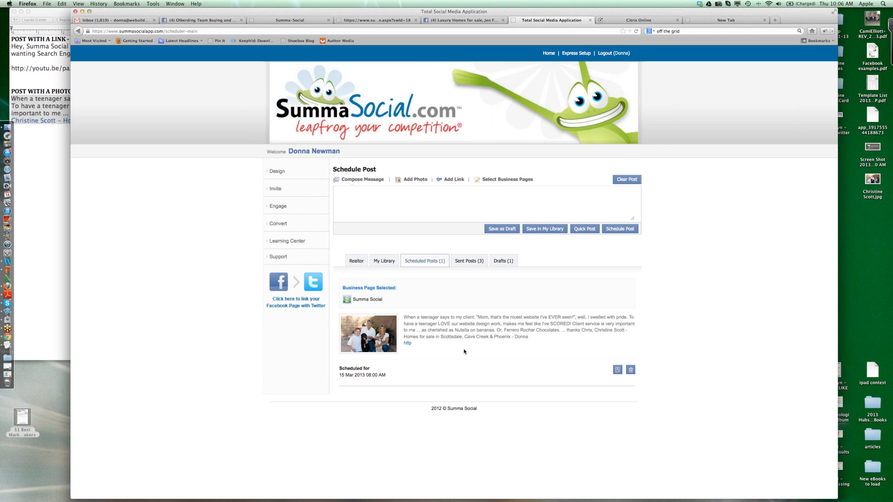
{"action": "left_click", "coordinate": [631, 374]}
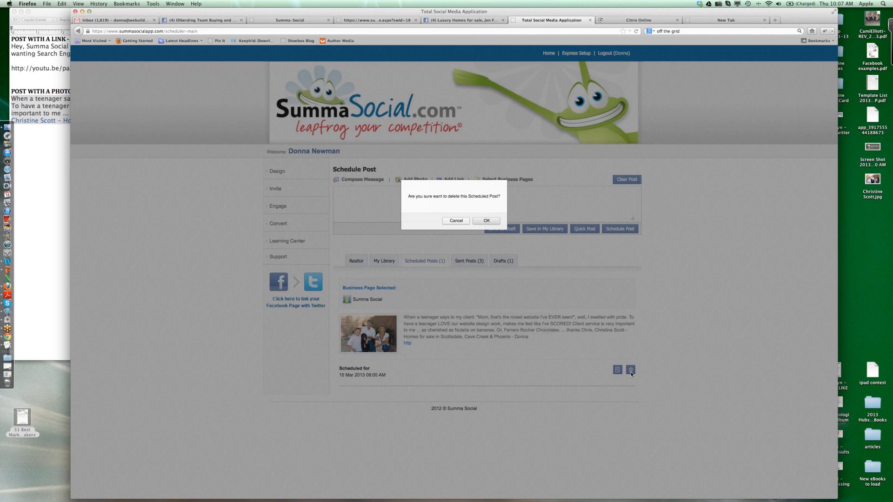
{"action": "left_click", "coordinate": [487, 221]}
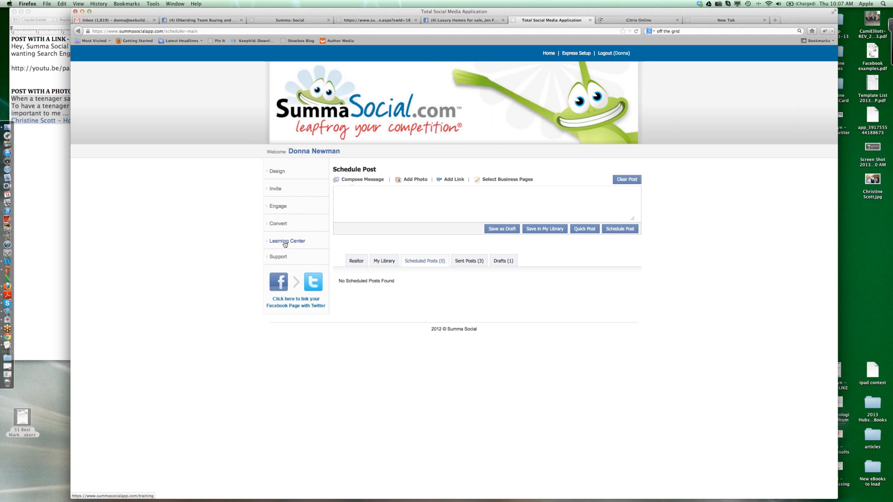
- Open the Learning Center and look through the virtual training topics from Introduction to Convert
{"action": "left_click", "coordinate": [286, 244]}
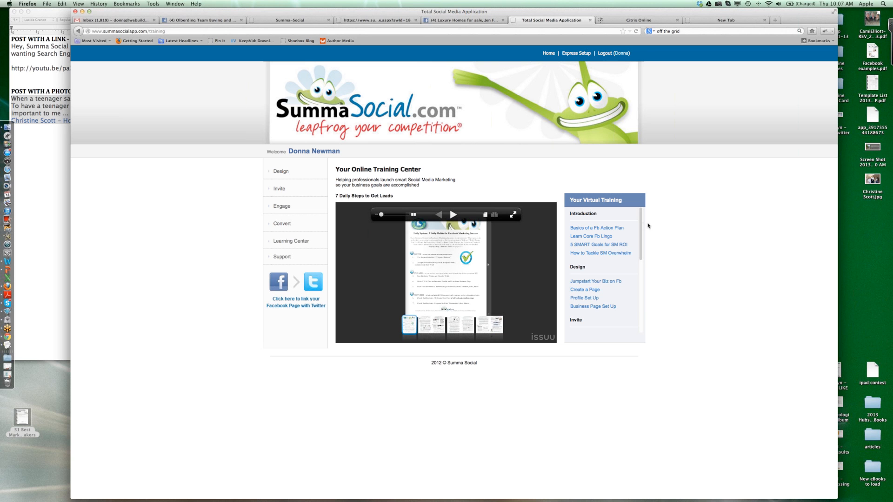
{"action": "mouse_move", "coordinate": [640, 225]}
{"action": "left_mouse_down"}
{"action": "mouse_move", "coordinate": [635, 304]}
{"action": "mouse_move", "coordinate": [640, 222]}
{"action": "left_mouse_up"}
{"action": "left_click_drag", "start_coordinate": [641, 233], "coordinate": [641, 246]}
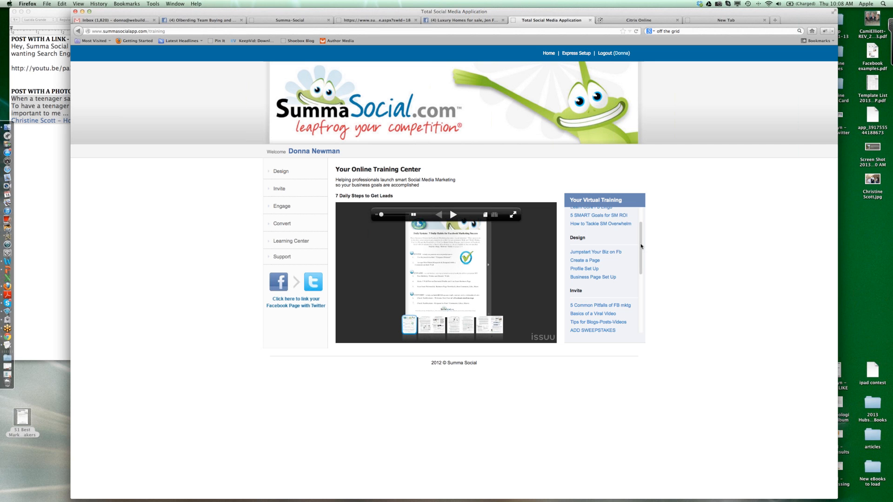
{"action": "left_click_drag", "start_coordinate": [641, 246], "coordinate": [641, 275]}
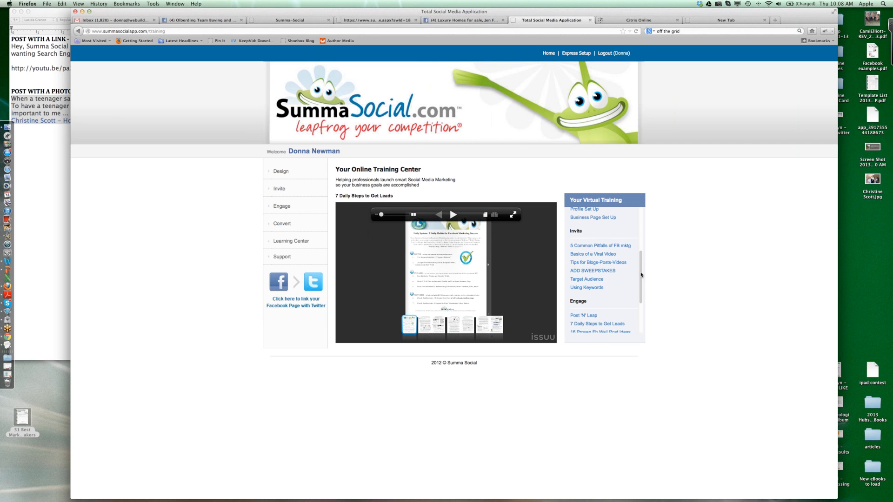
{"action": "left_click_drag", "start_coordinate": [641, 275], "coordinate": [639, 306]}
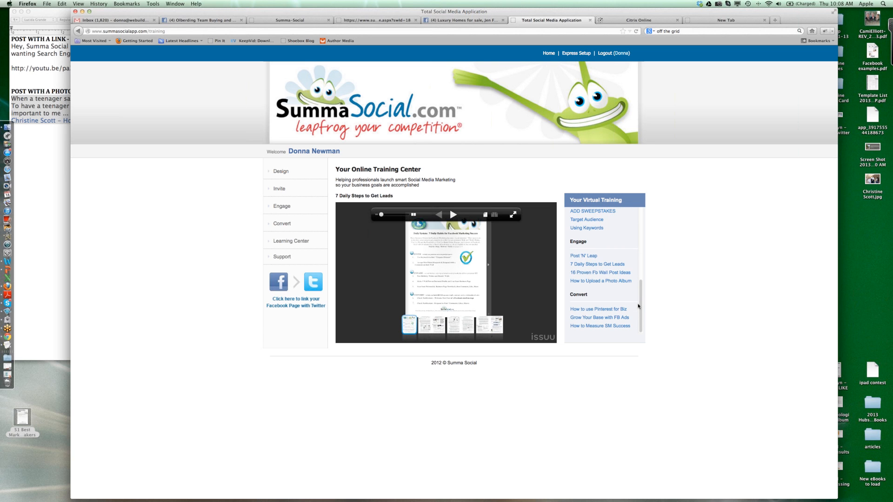